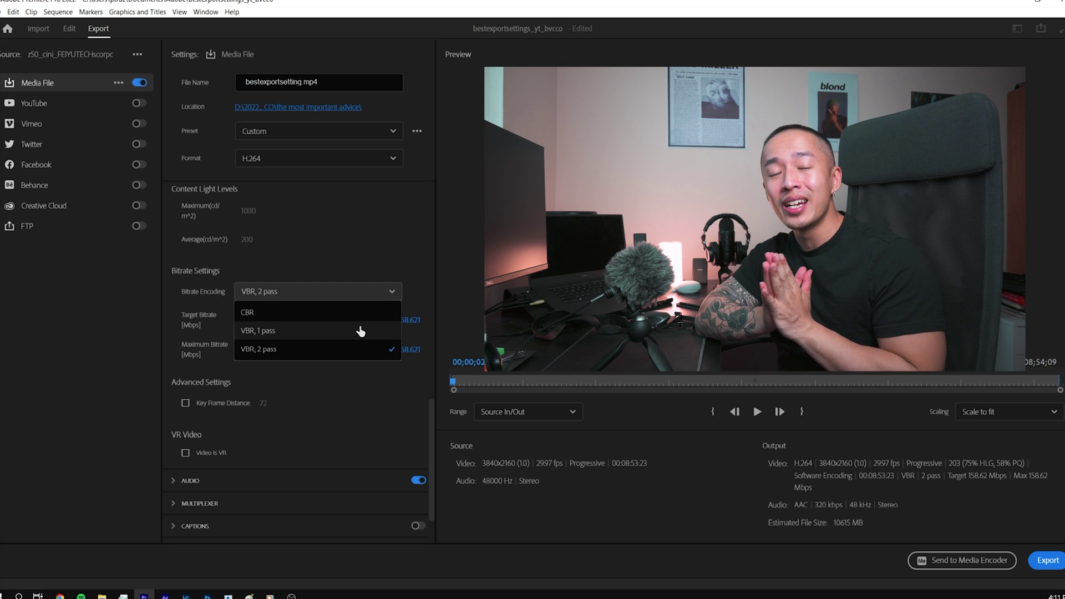
Step: From the Home screen, choose New Project to reach the Import screen
left_click(361, 331)
scroll(359, 333, "down", 1)
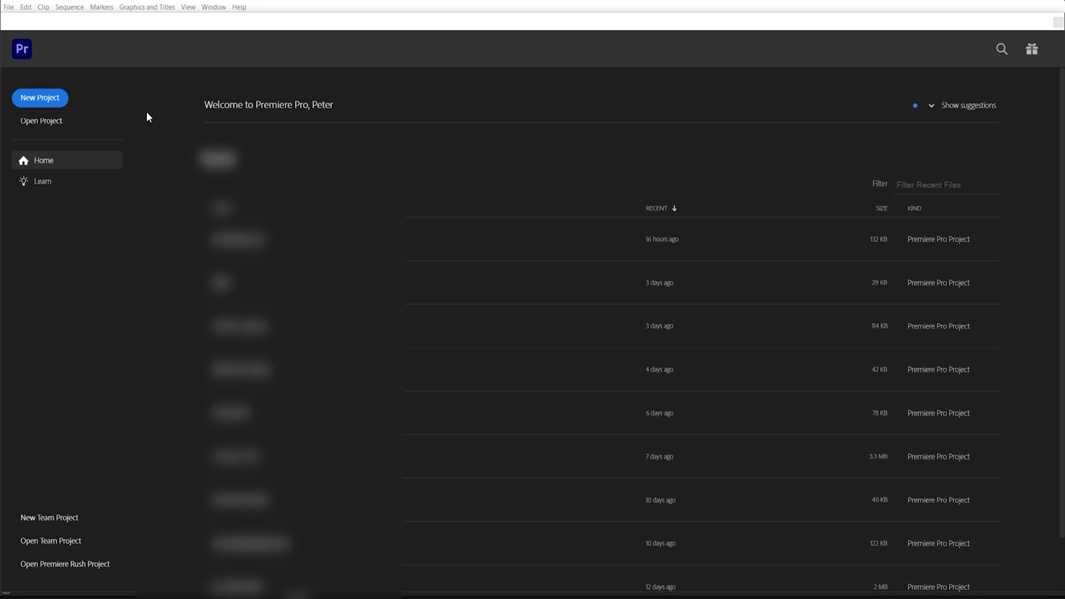
left_click(53, 98)
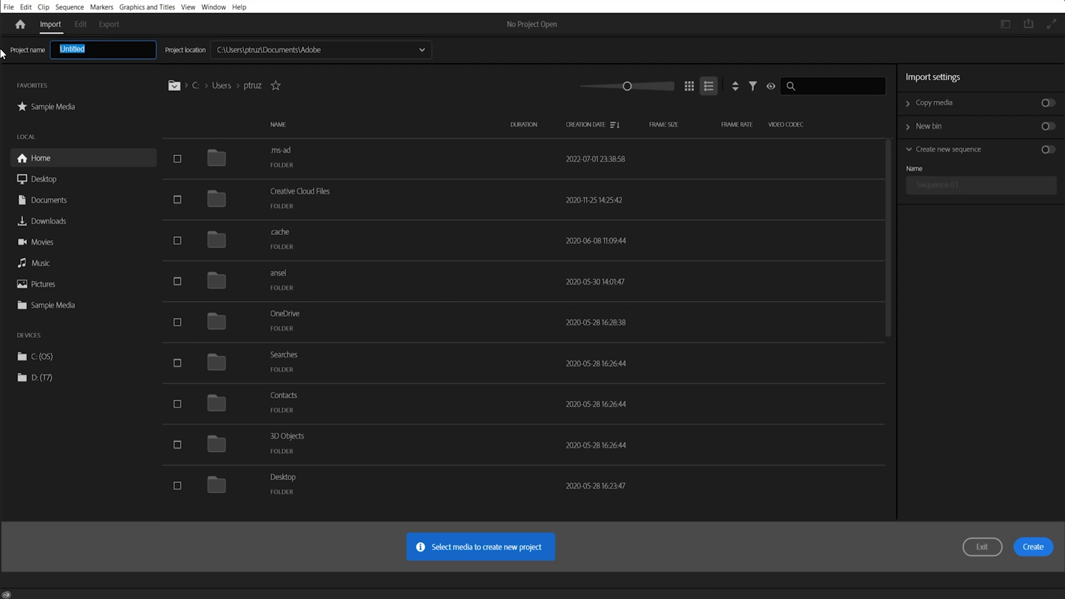
Step: Name the project bestexportsettings_yt_bvcco, review the Copy media, New bin and sequence options, and create it
type("bestexportsettings_yt_bvcco")
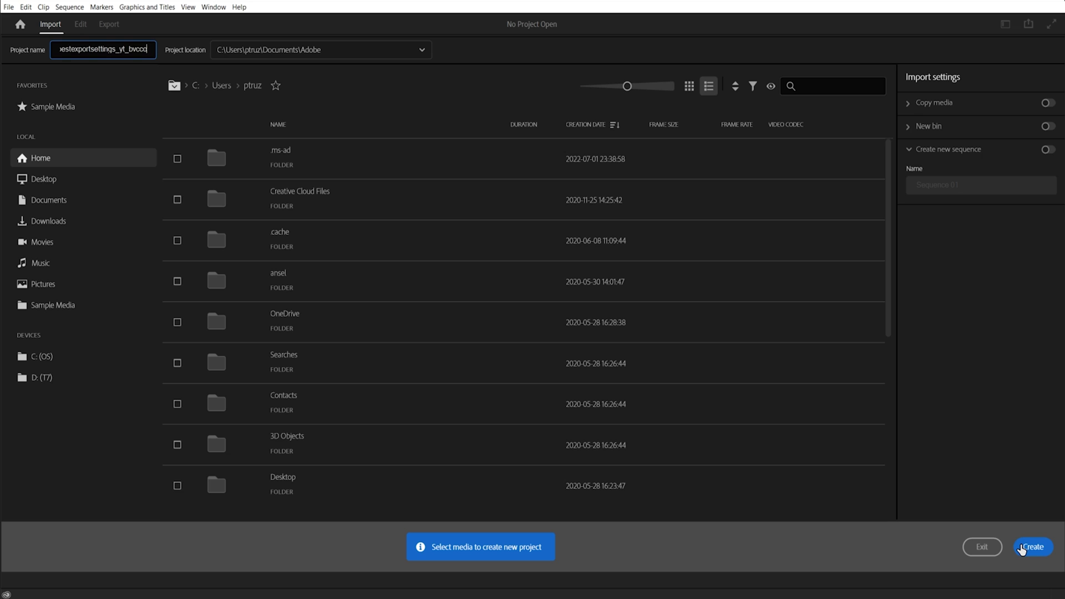
key("ctrl+a")
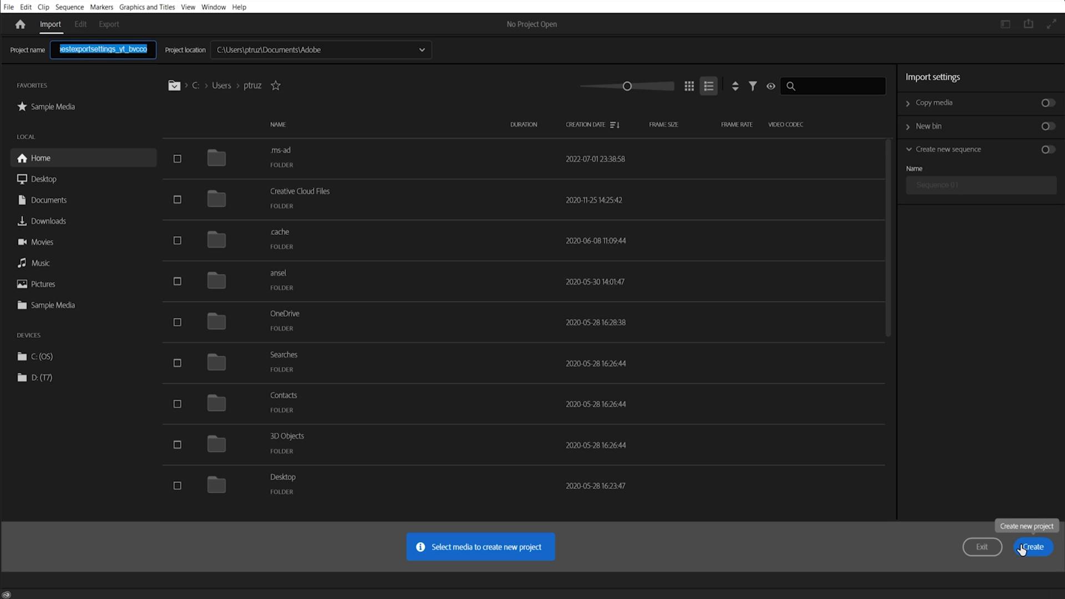
left_click(908, 103)
left_click(908, 214)
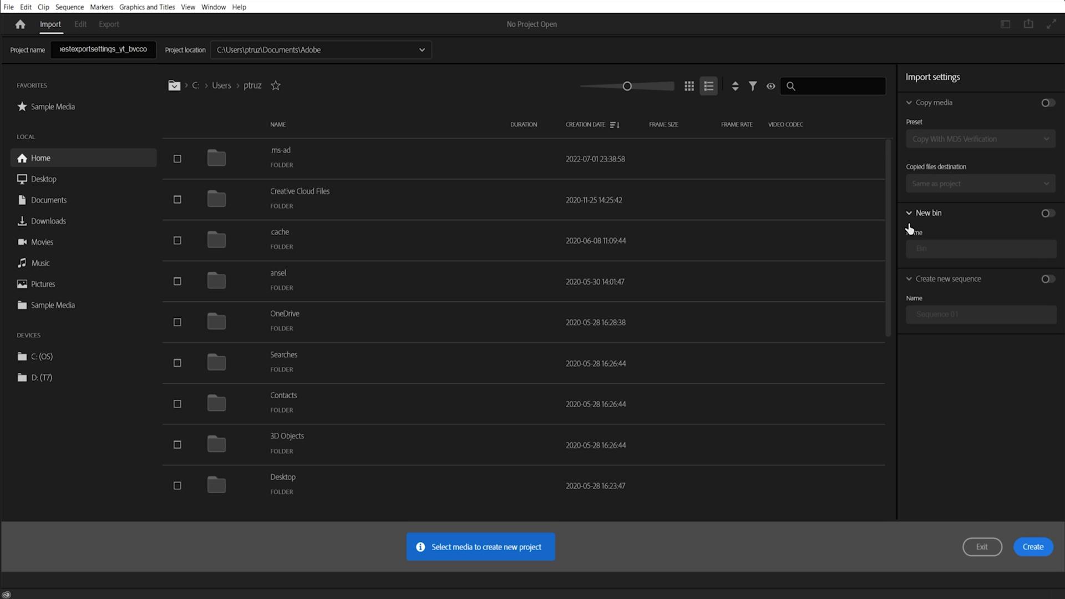
left_click(908, 280)
left_click(907, 283)
left_click(1031, 549)
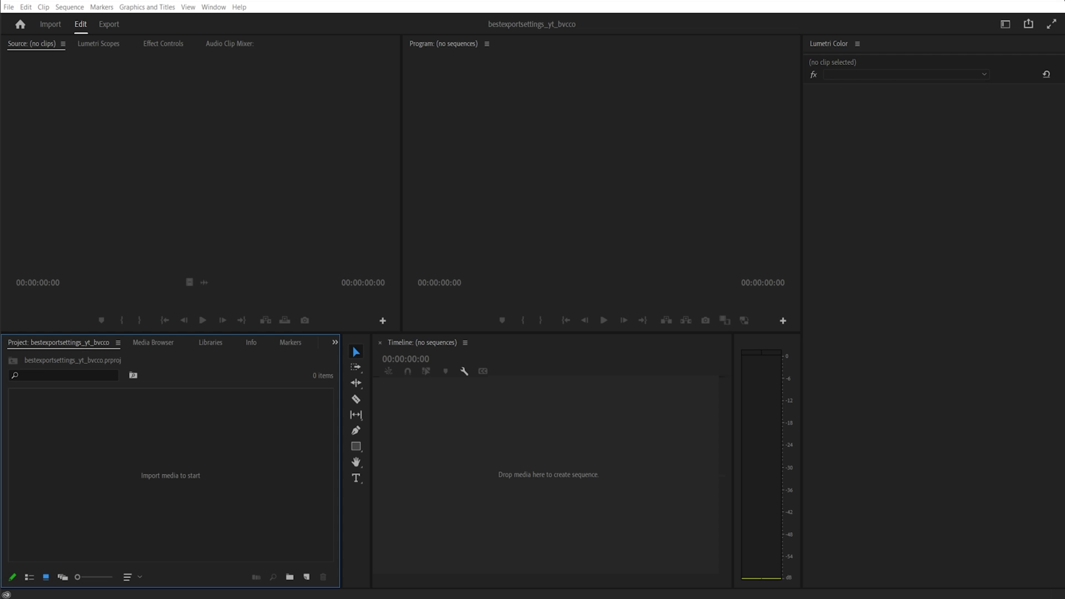
Step: Import z50_cini_FEIYUTECHscorpc and drag it onto the timeline to build a sequence fitted to view
left_click_drag(638, 598, 180, 502)
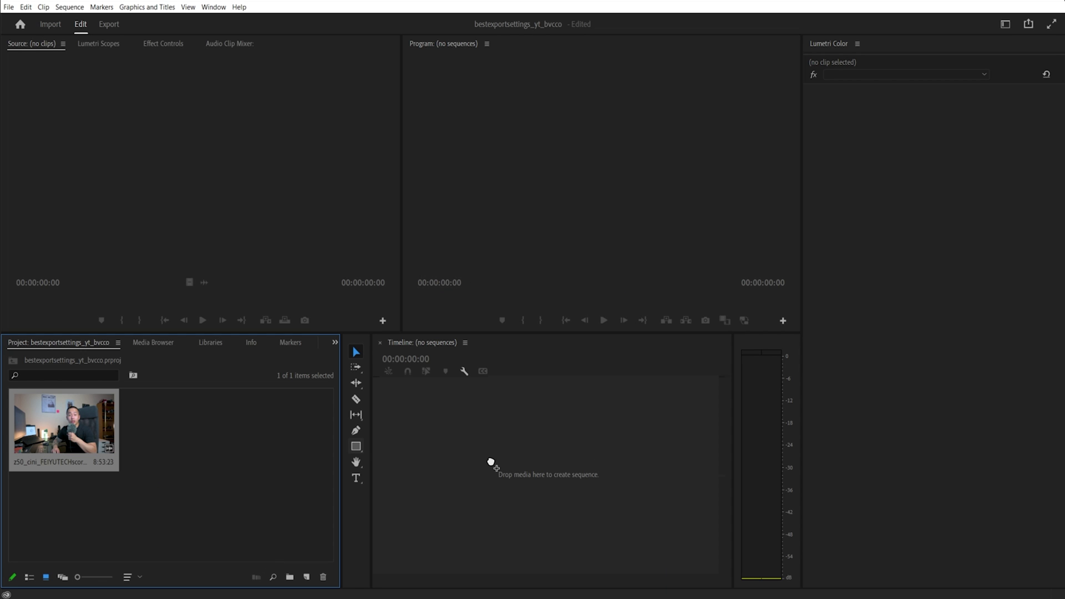
left_click_drag(510, 555, 524, 546)
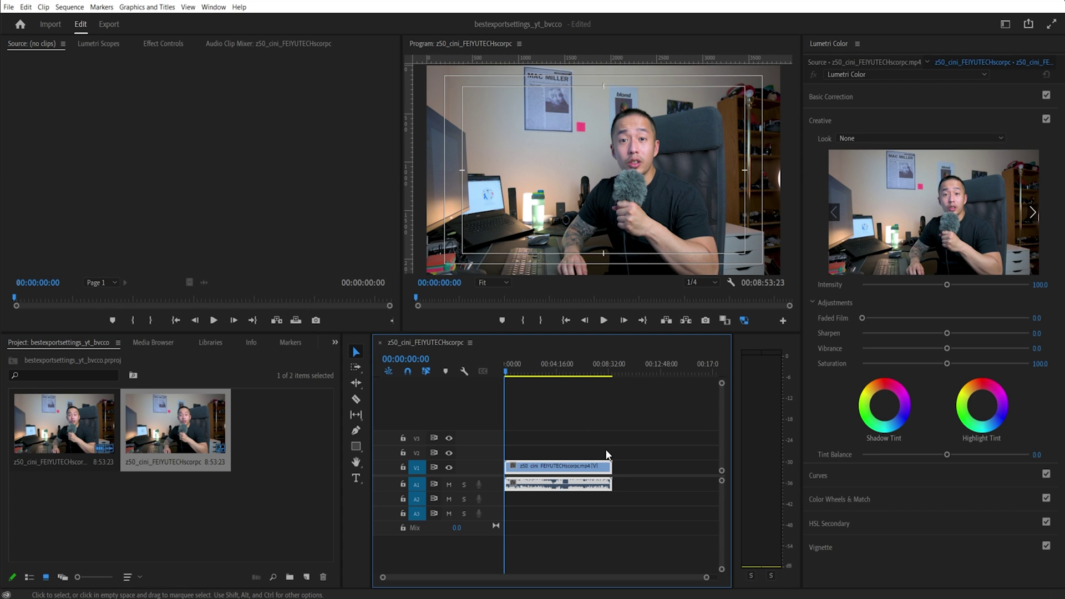
key("backslash")
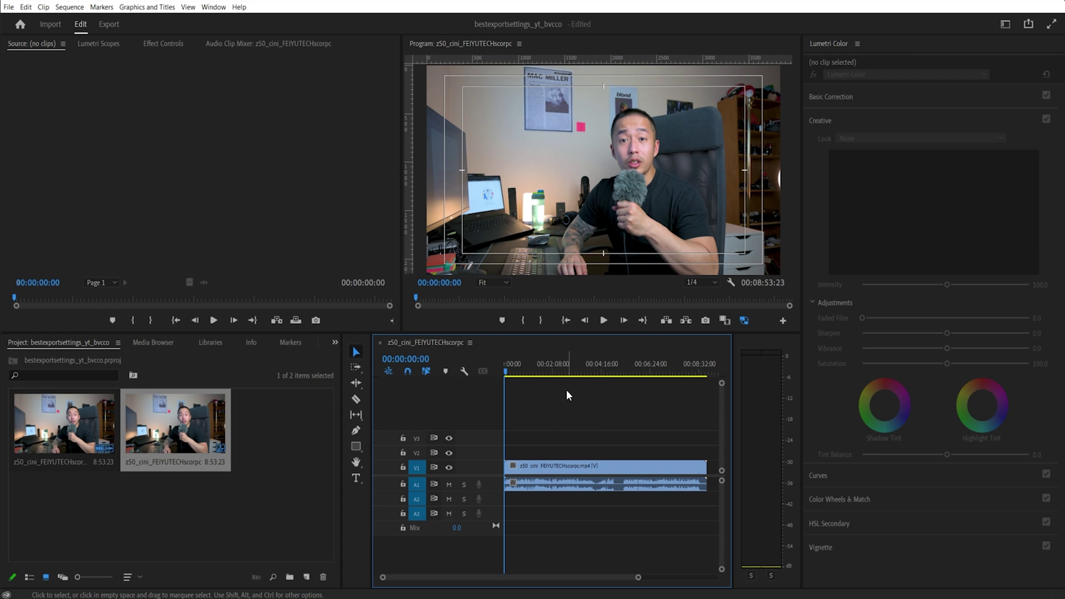
key("minus")
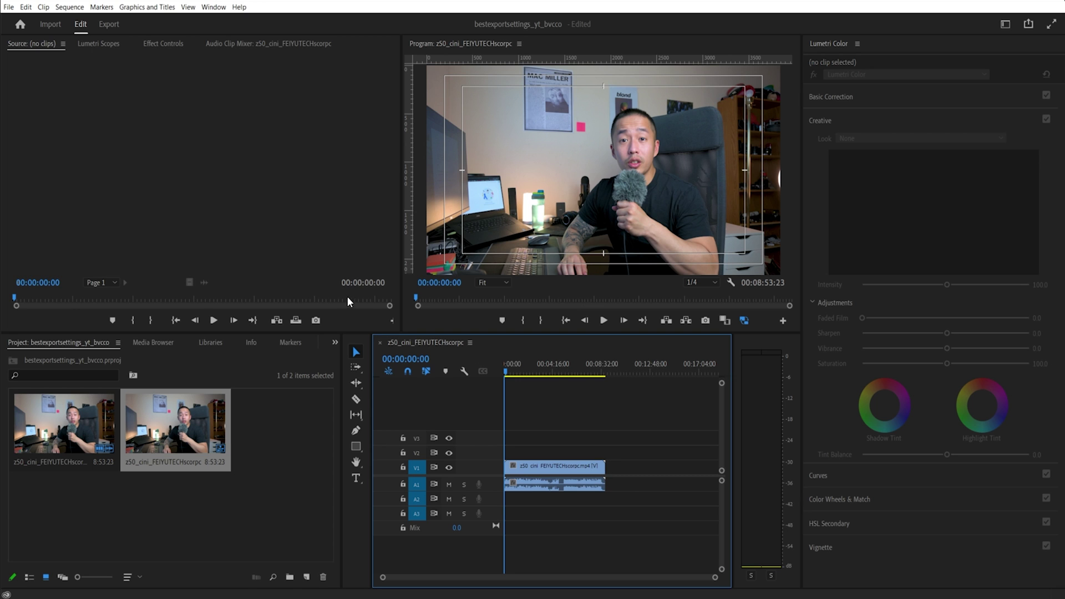
Step: Choose File > Export > Media for the sequence
left_click(11, 7)
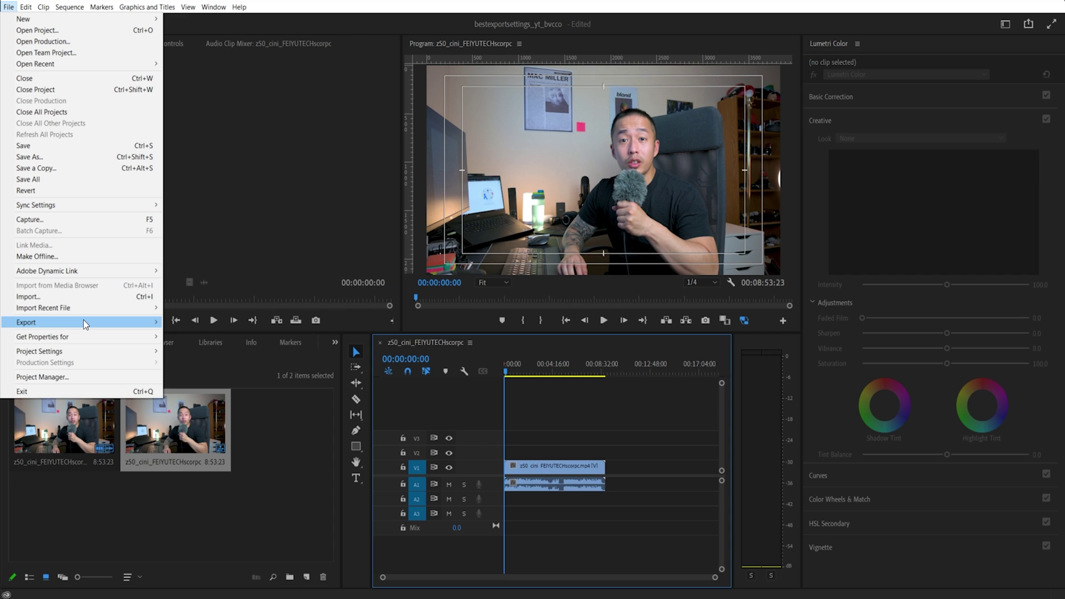
mouse_move(86, 324)
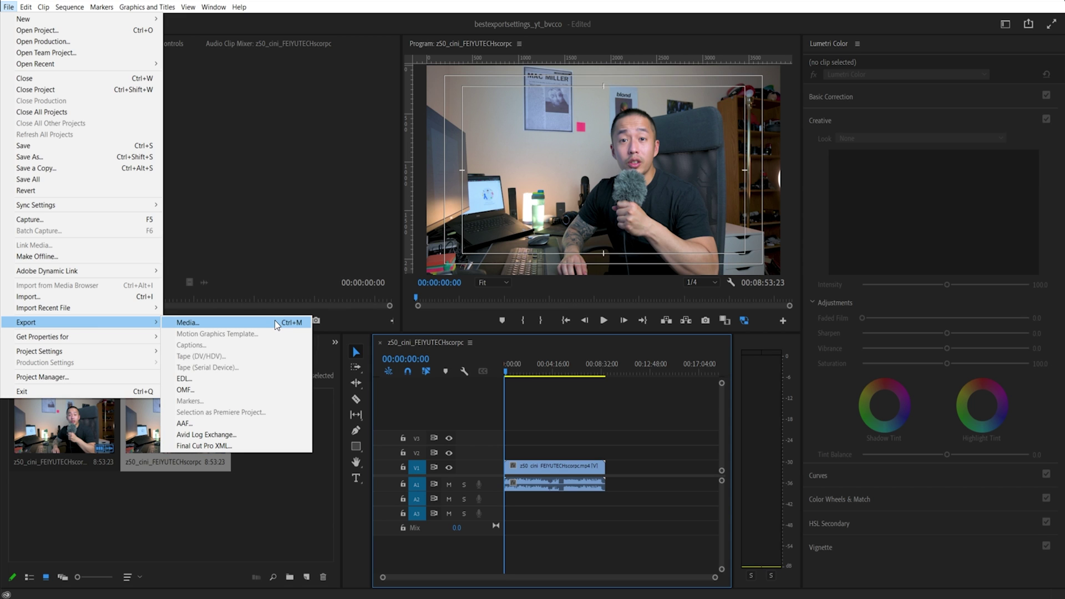
left_click(274, 321)
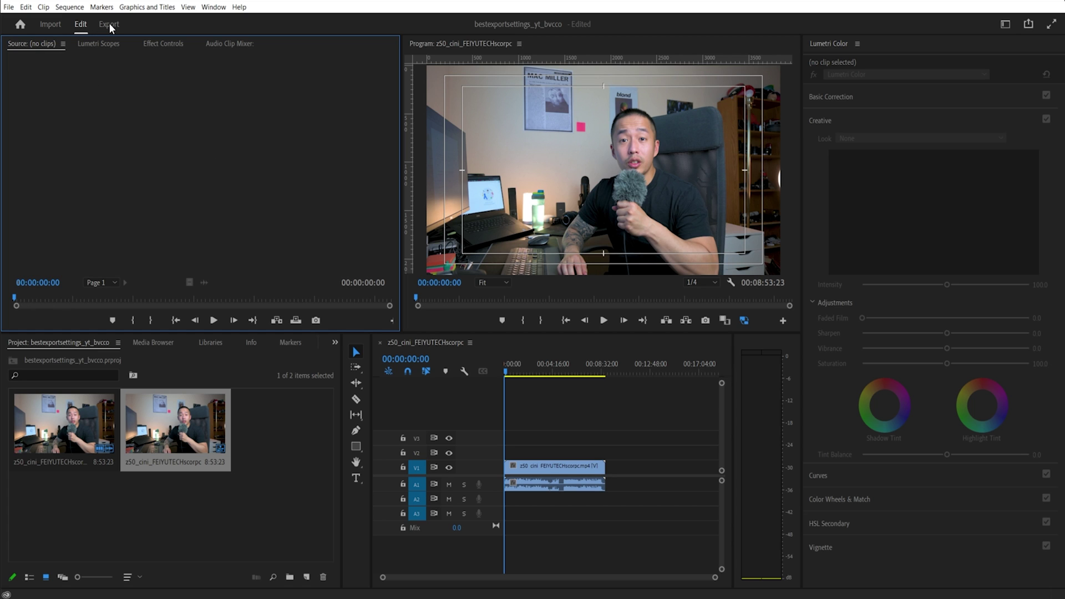
Step: On the Export page, try Work Area and Custom ranges, then set the range to Source In/Out
left_click(109, 24)
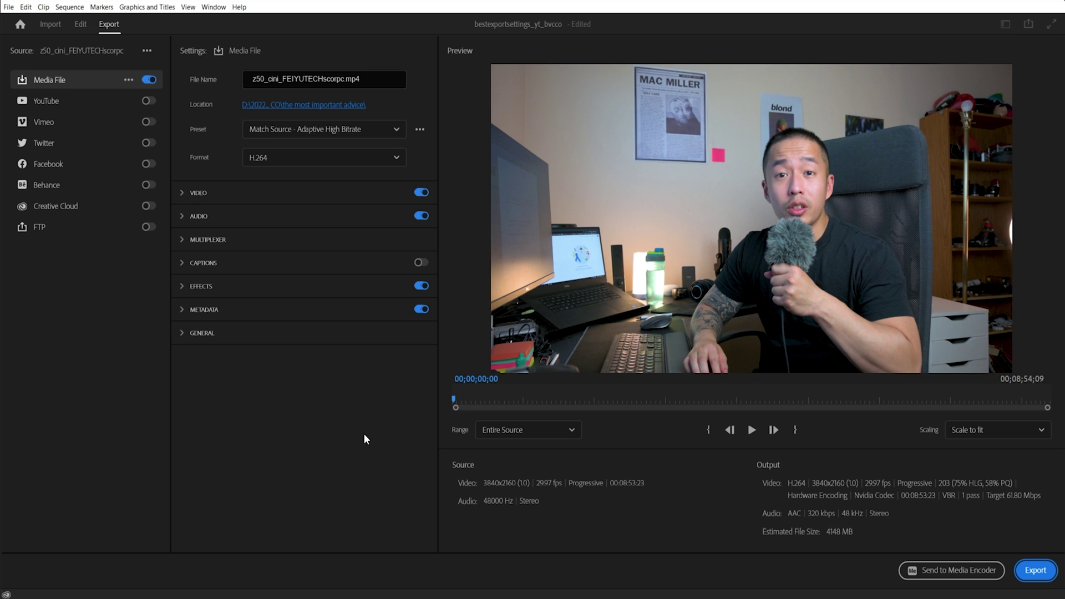
left_click(540, 434)
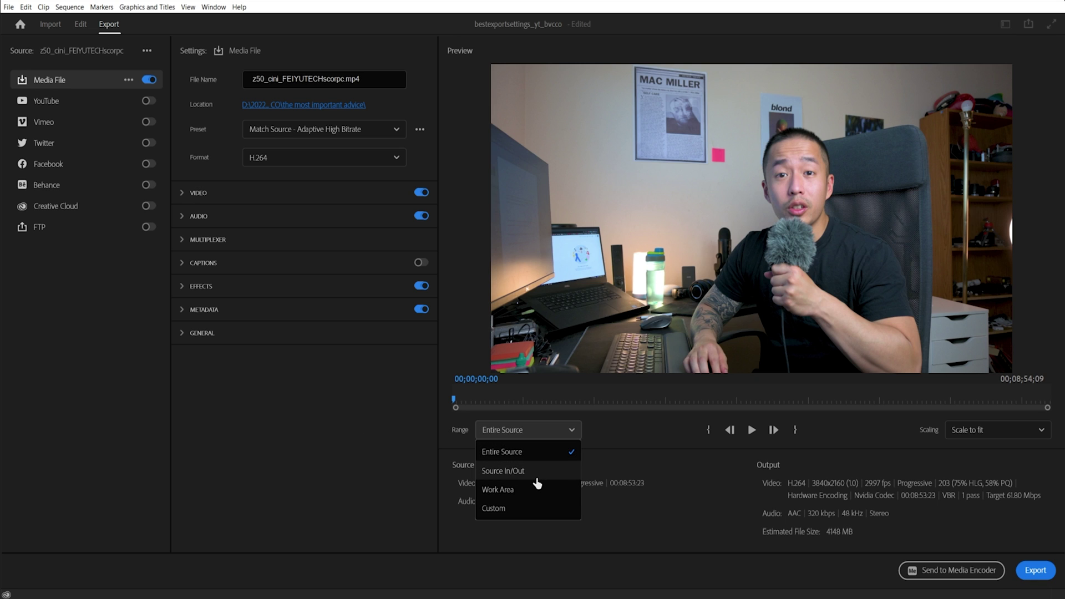
left_click(535, 488)
left_click(536, 431)
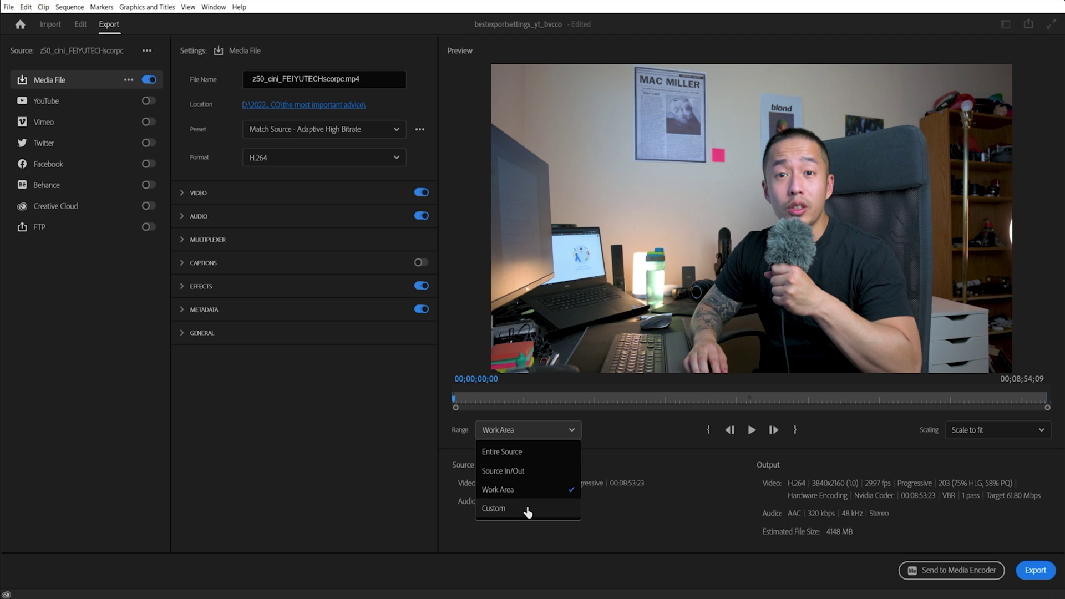
left_click(528, 508)
left_click(524, 435)
left_click(530, 471)
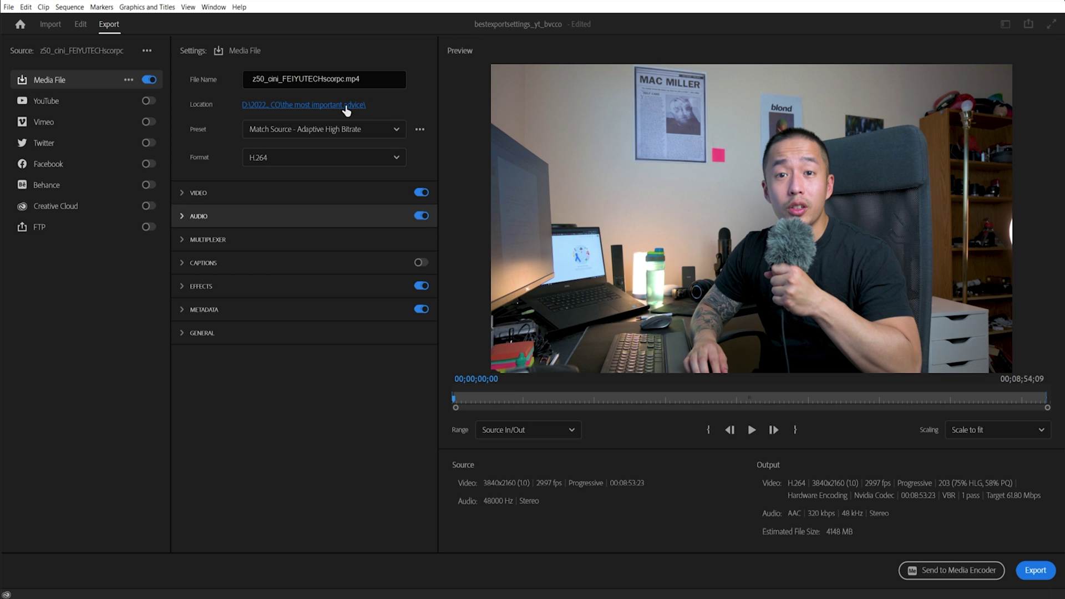
Step: Scrub the sequence in the Edit workspace, then scrub the export preview
left_click(80, 23)
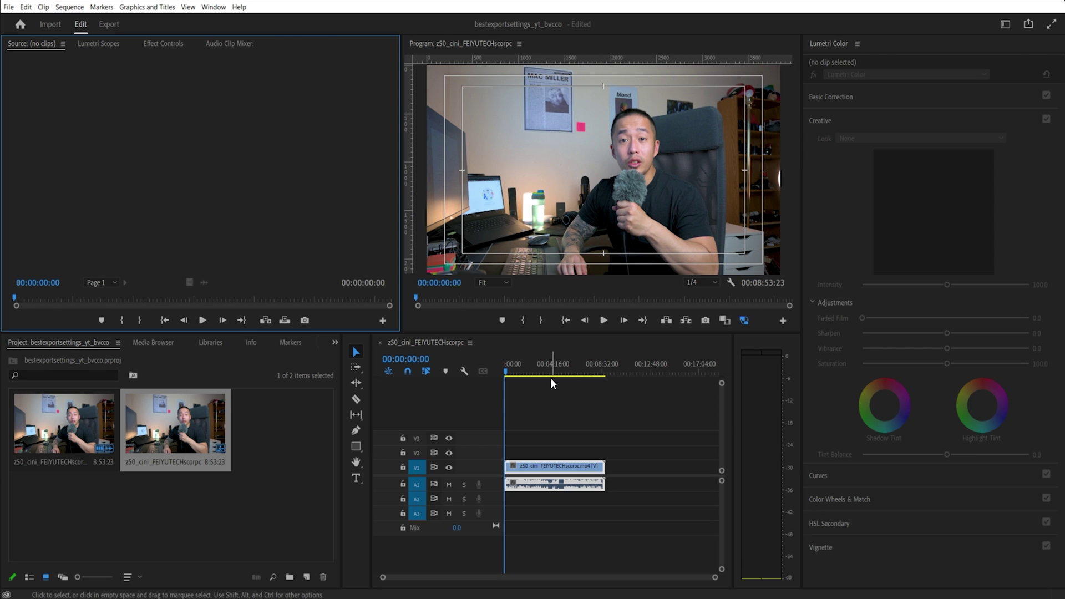
left_click_drag(550, 371, 494, 374)
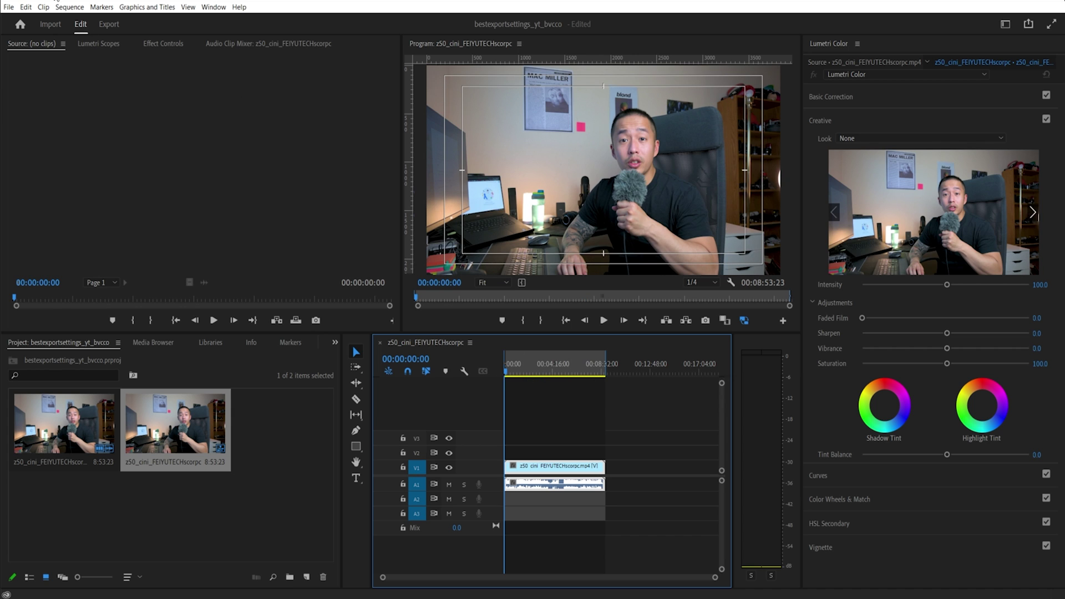
left_click(109, 24)
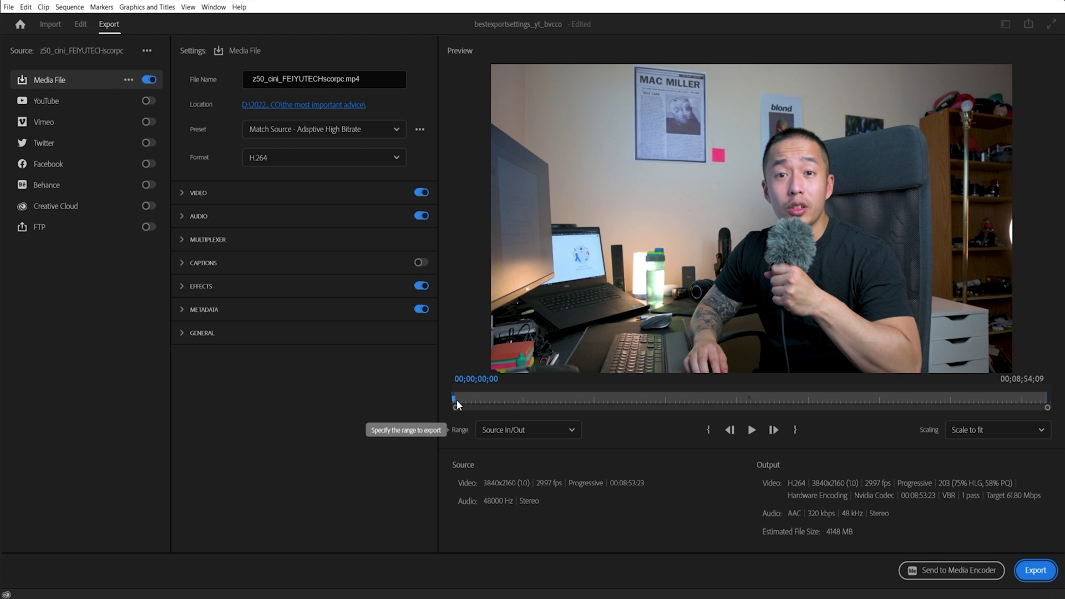
mouse_move(455, 398)
left_mouse_down()
mouse_move(1031, 400)
mouse_move(454, 409)
left_mouse_up()
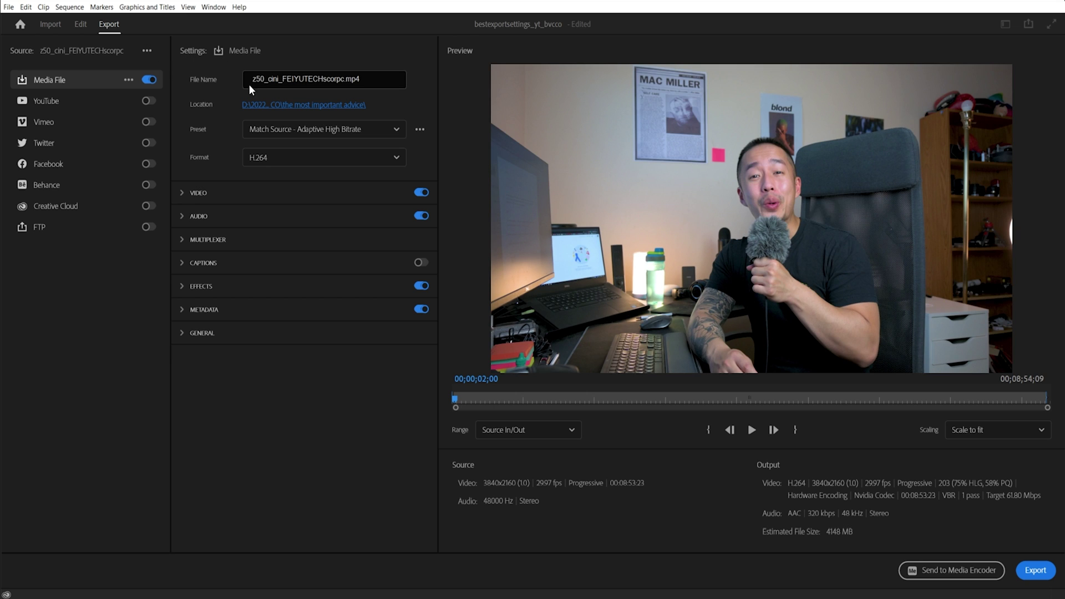
left_click(304, 78)
left_click_drag(345, 78, 234, 74)
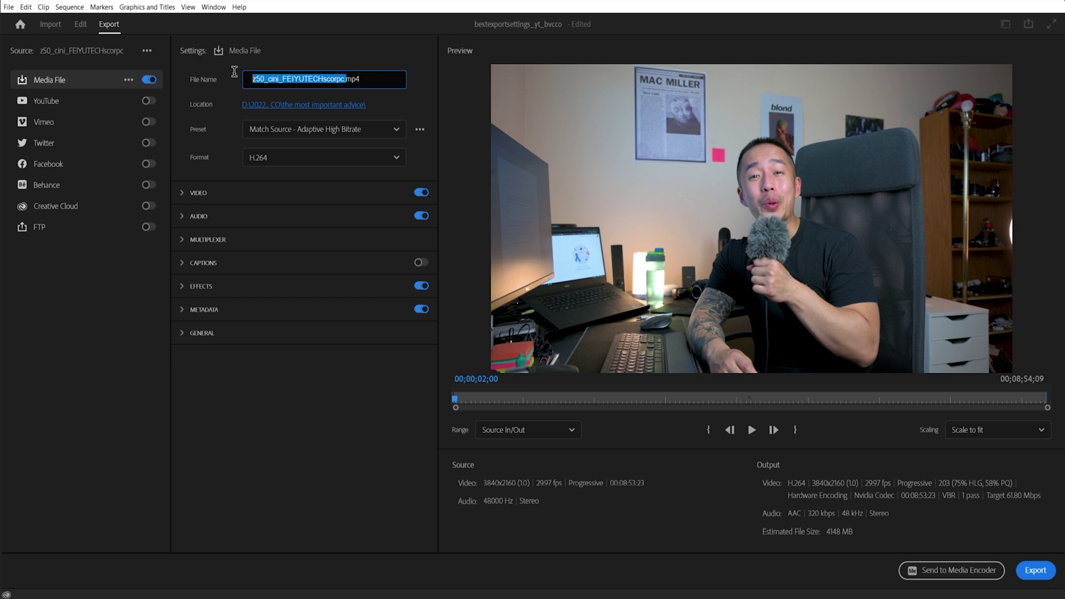
type("bestexport")
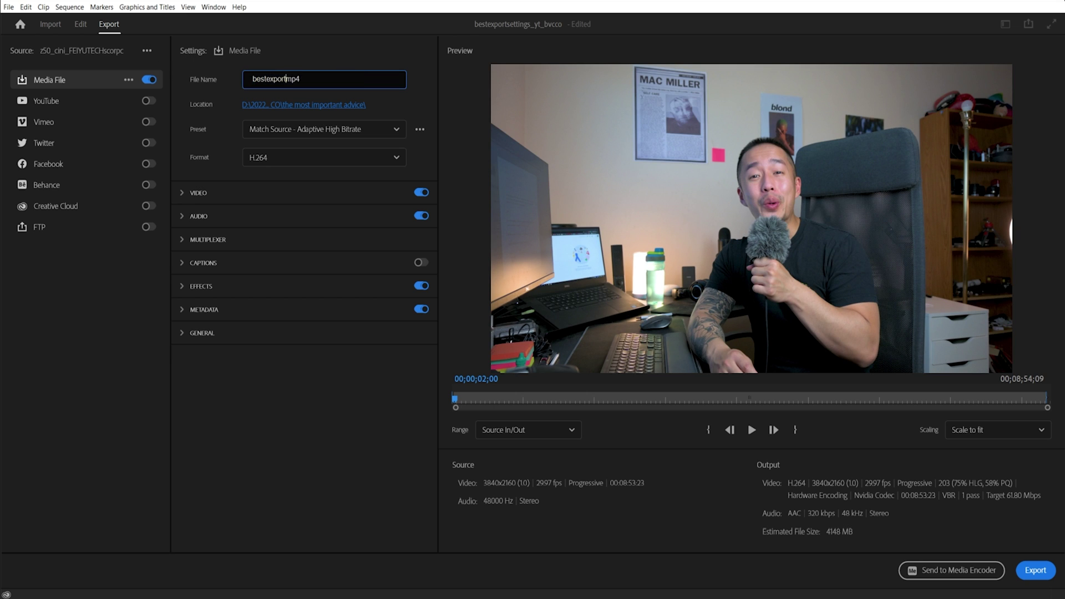
type("setting")
left_click_drag(335, 76, 312, 89)
key("BackSpace")
left_click(361, 45)
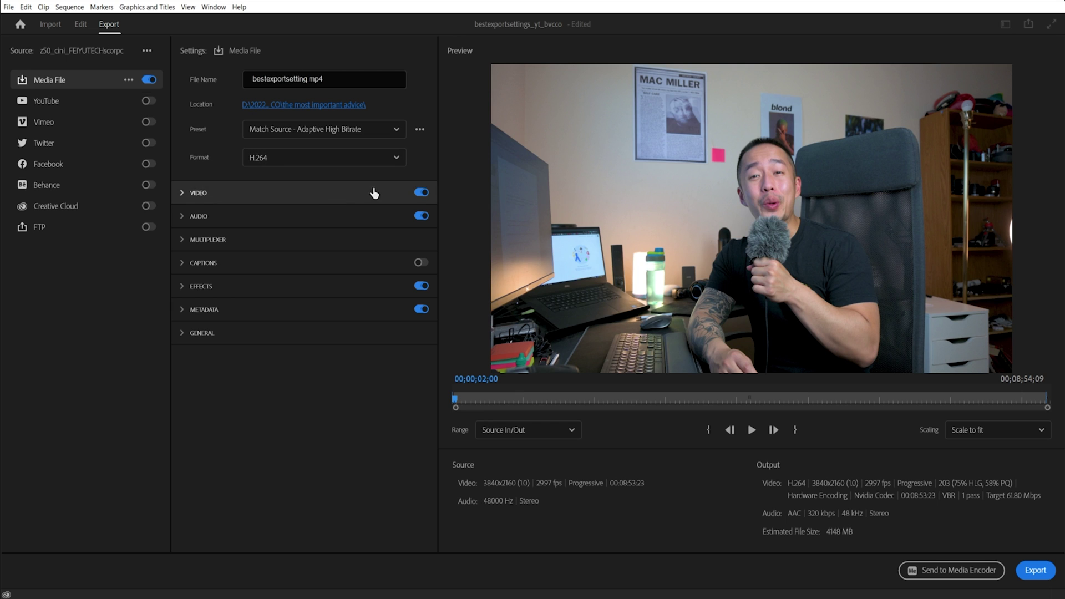
left_click(398, 130)
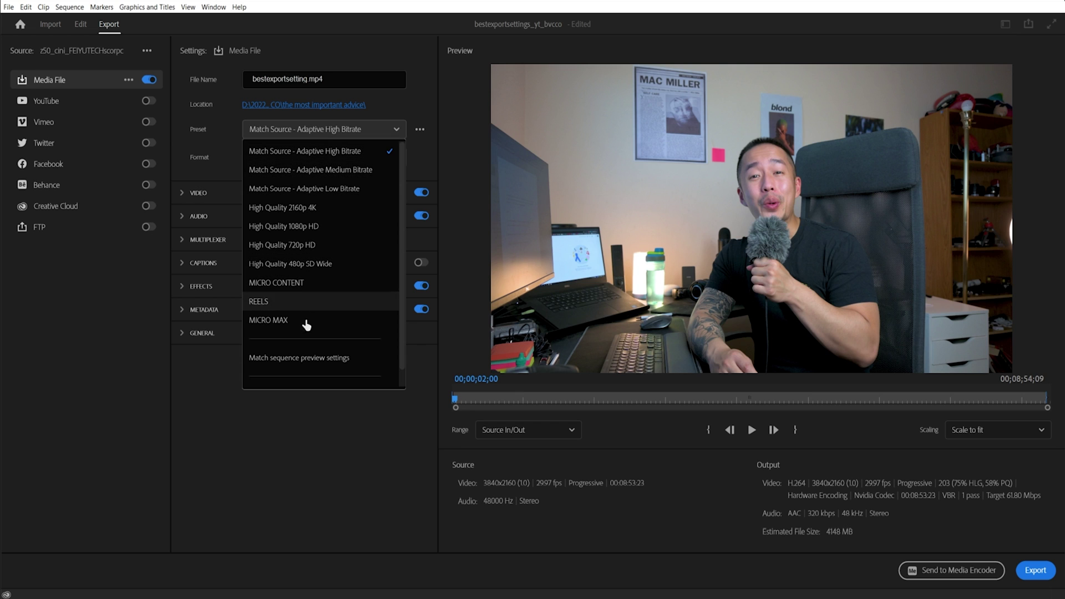
left_click(225, 145)
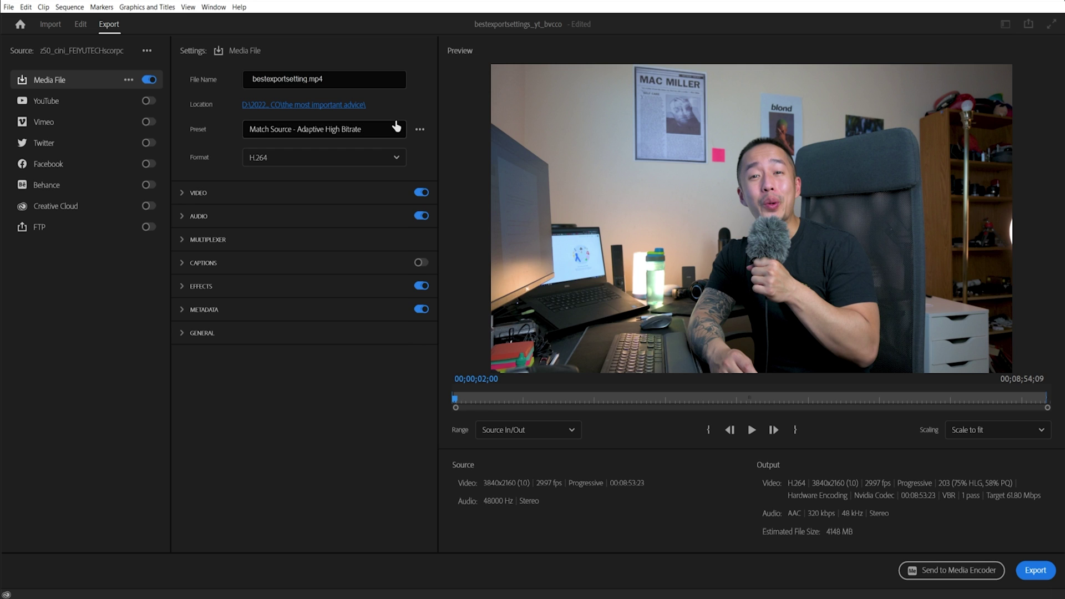
left_click(352, 163)
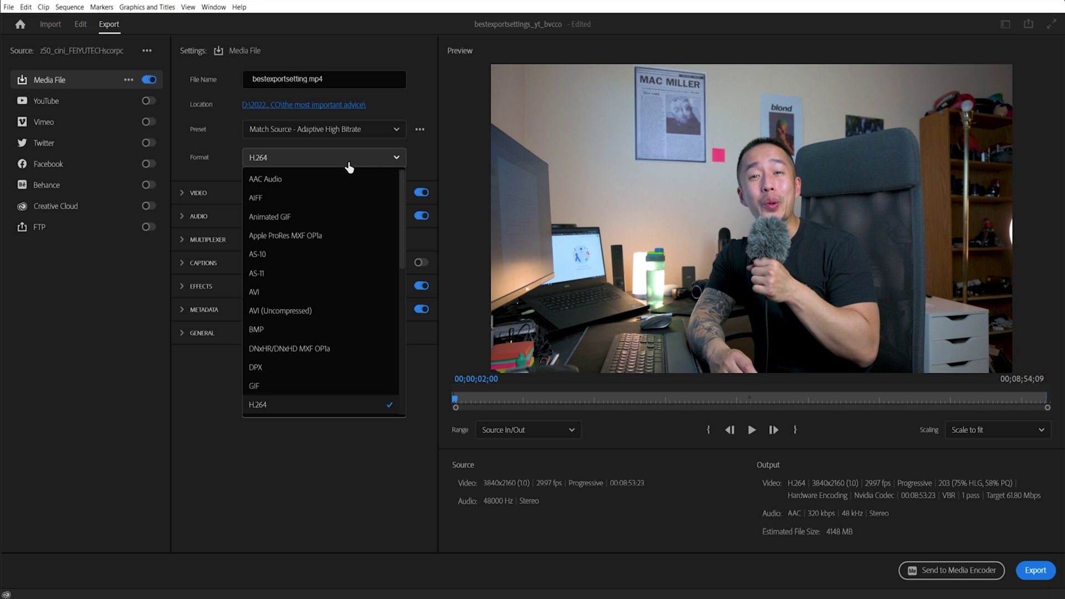
left_click(230, 156)
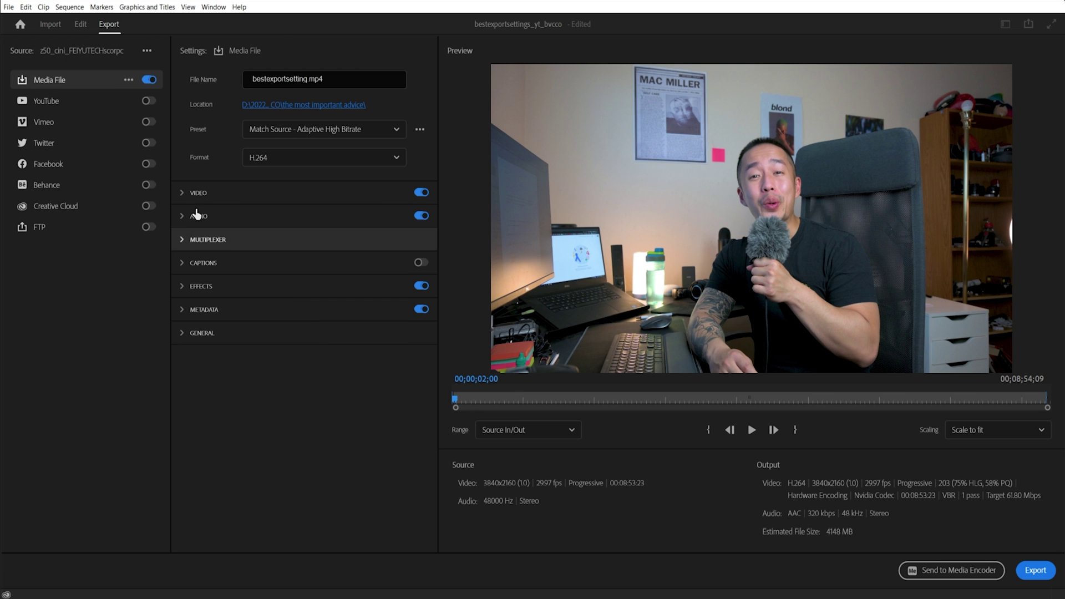
left_click(182, 193)
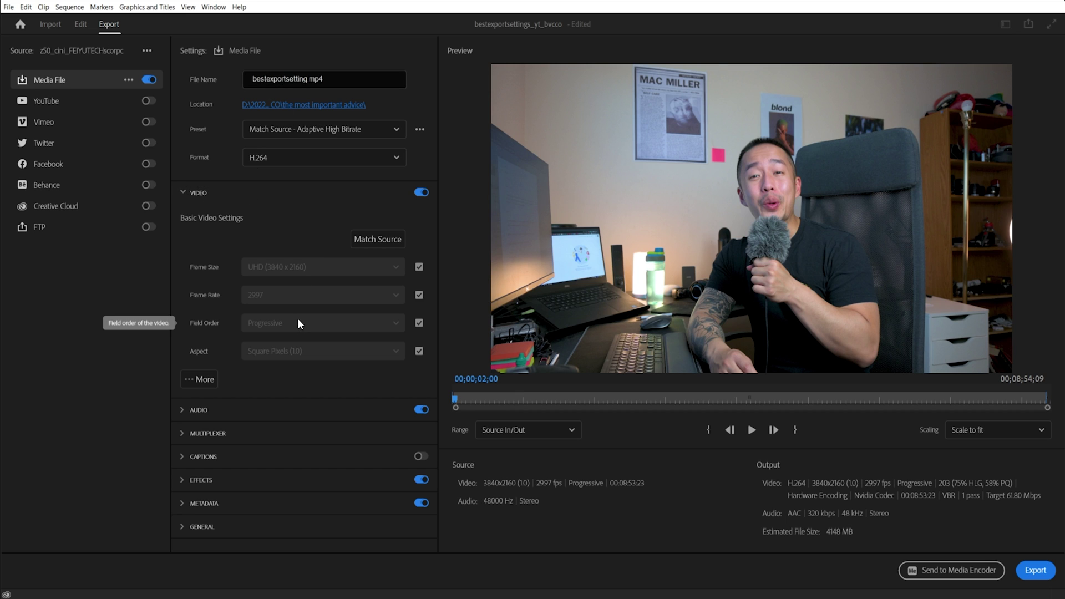
Step: Set video to Match Source and enable Render at Maximum Depth and Use Maximum Render Quality
left_click(367, 239)
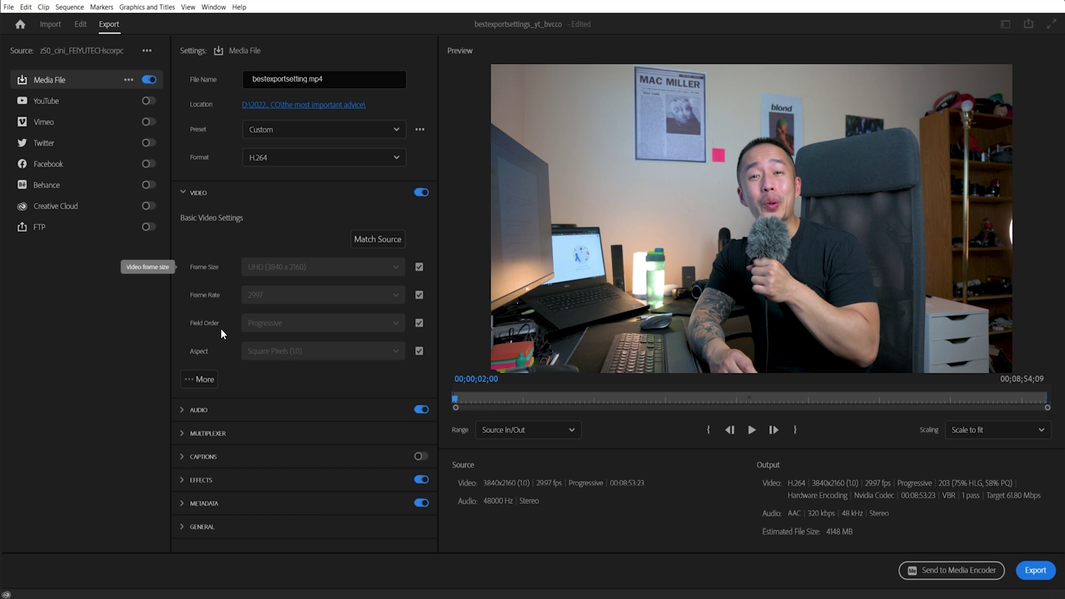
left_click(201, 381)
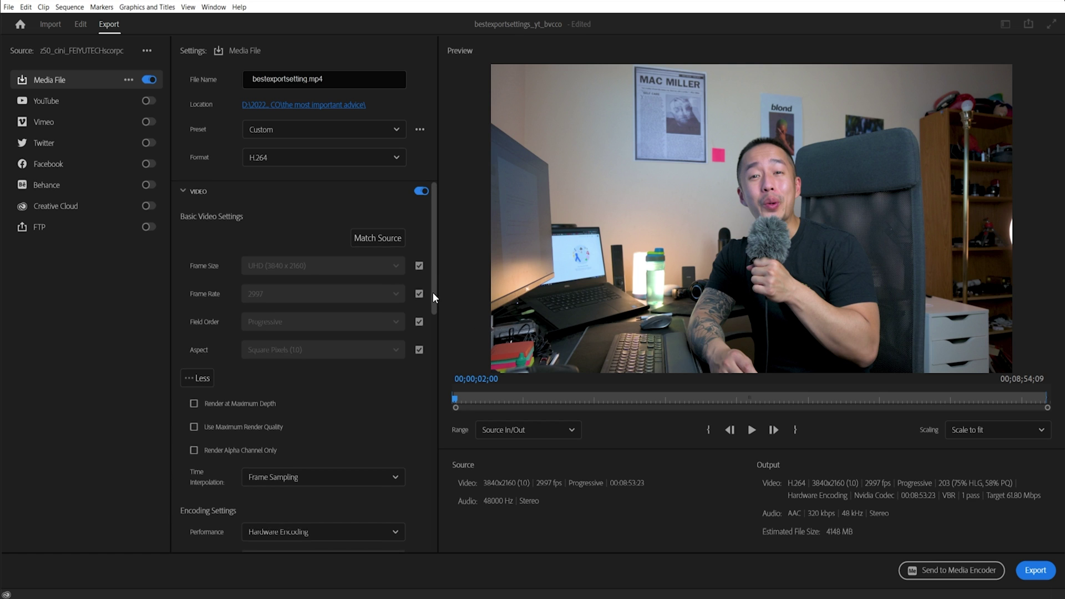
left_click_drag(433, 292, 437, 329)
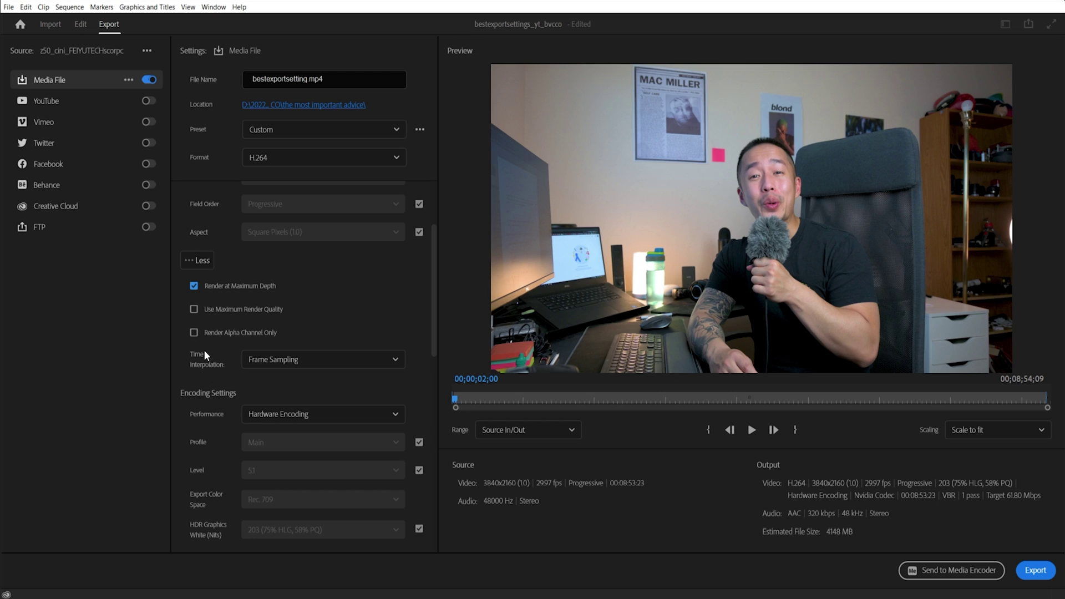
left_click(194, 308)
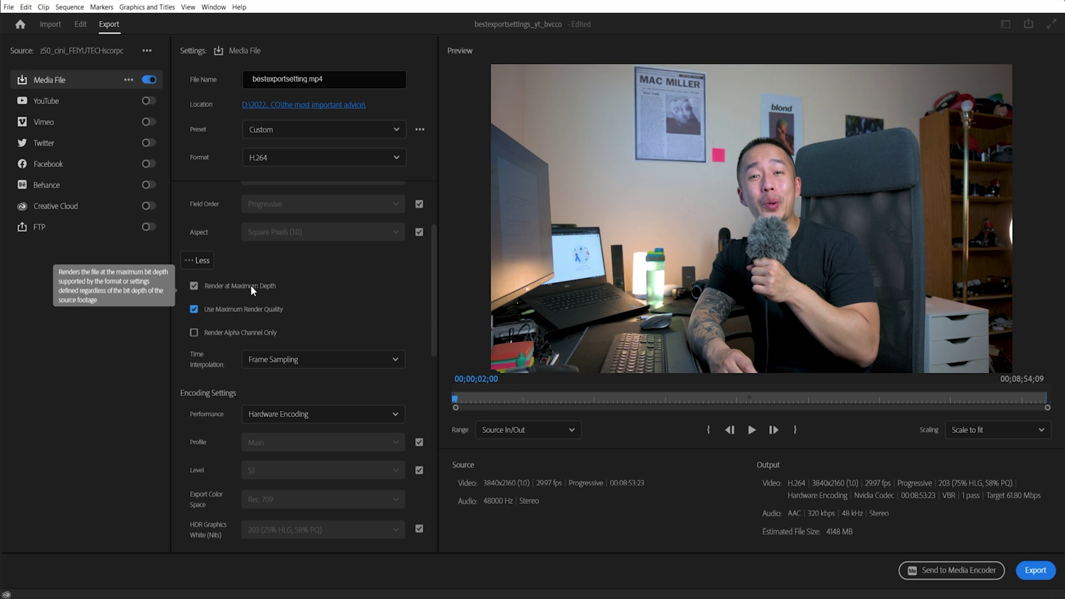
left_click_drag(435, 309, 432, 376)
left_click(299, 253)
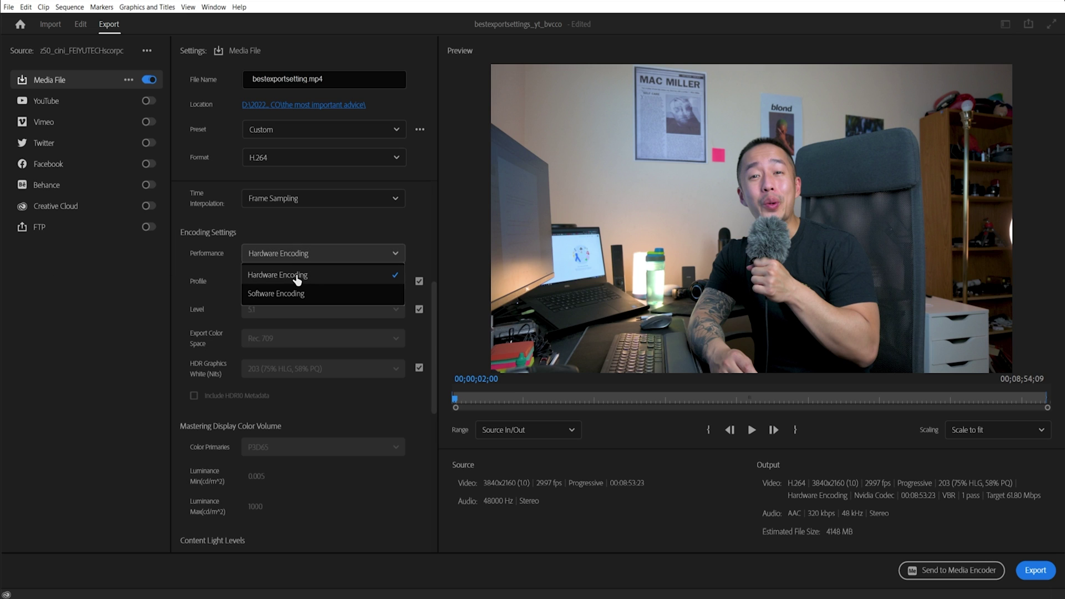
left_click(279, 250)
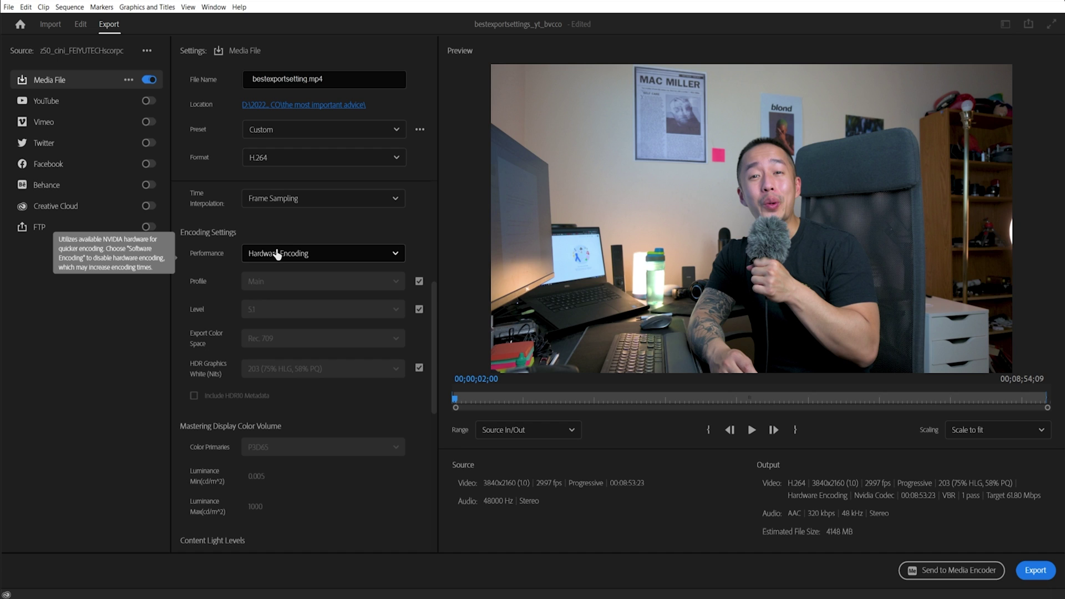
left_click(277, 254)
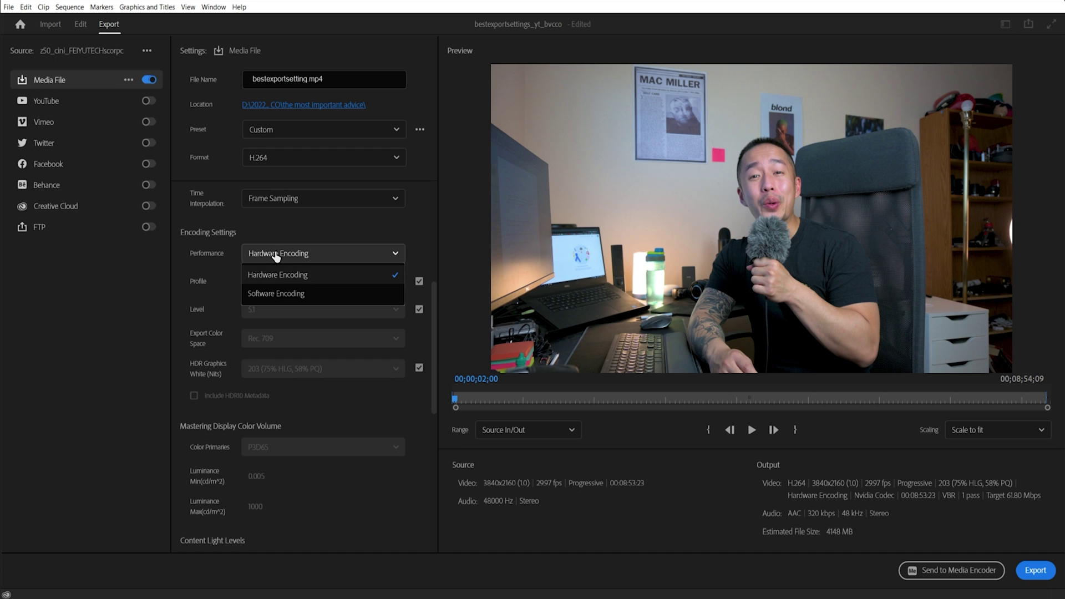
left_click(237, 240)
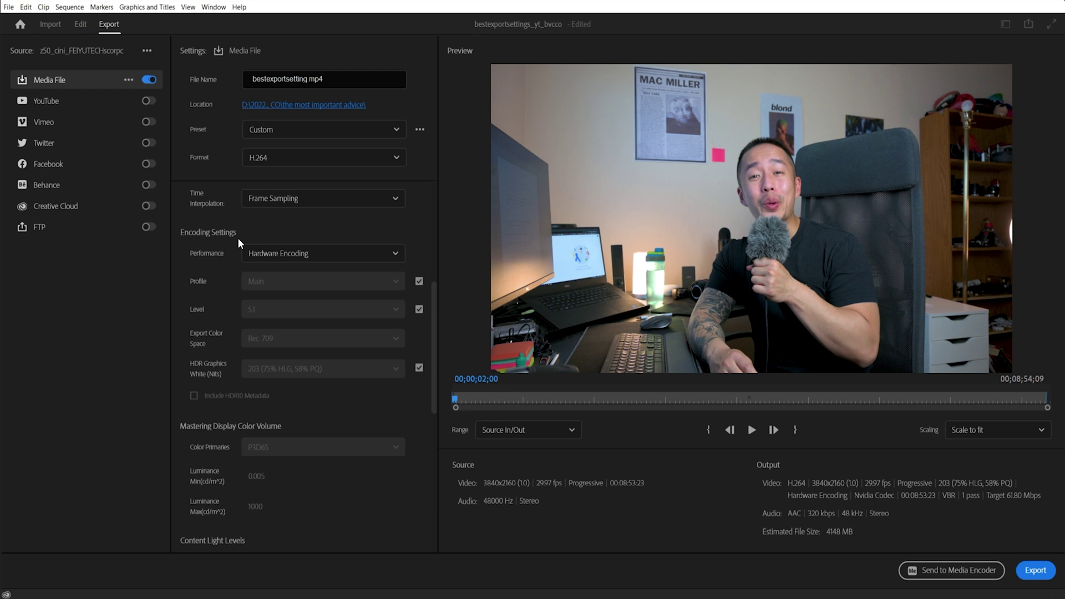
Step: Choose VBR, 2 pass and try a typed 19 Mbps target and 25 Mbps maximum bitrate
left_click_drag(433, 311, 385, 405)
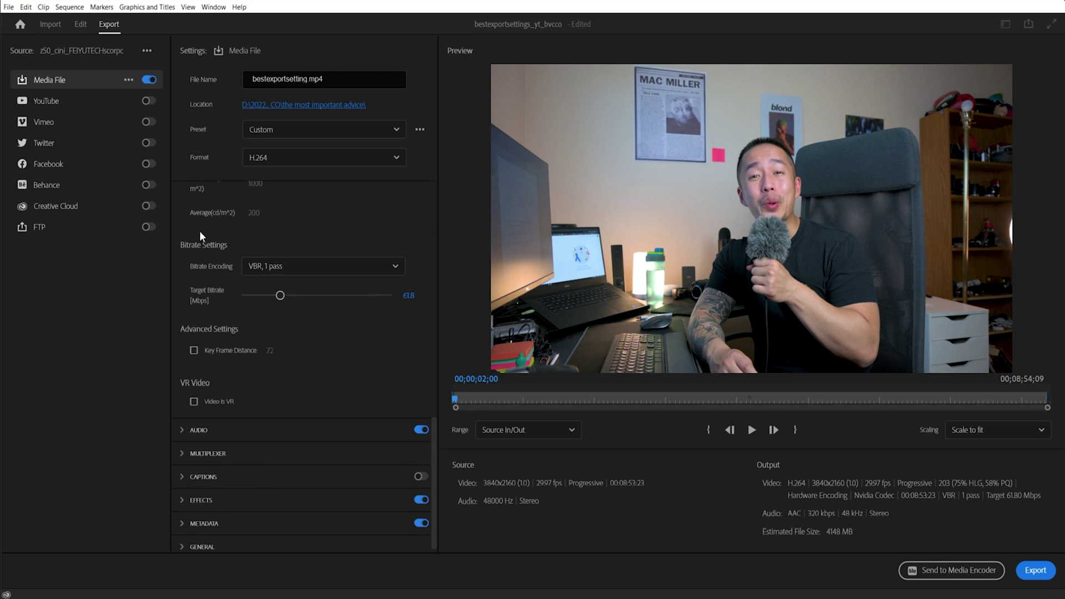
left_click(328, 275)
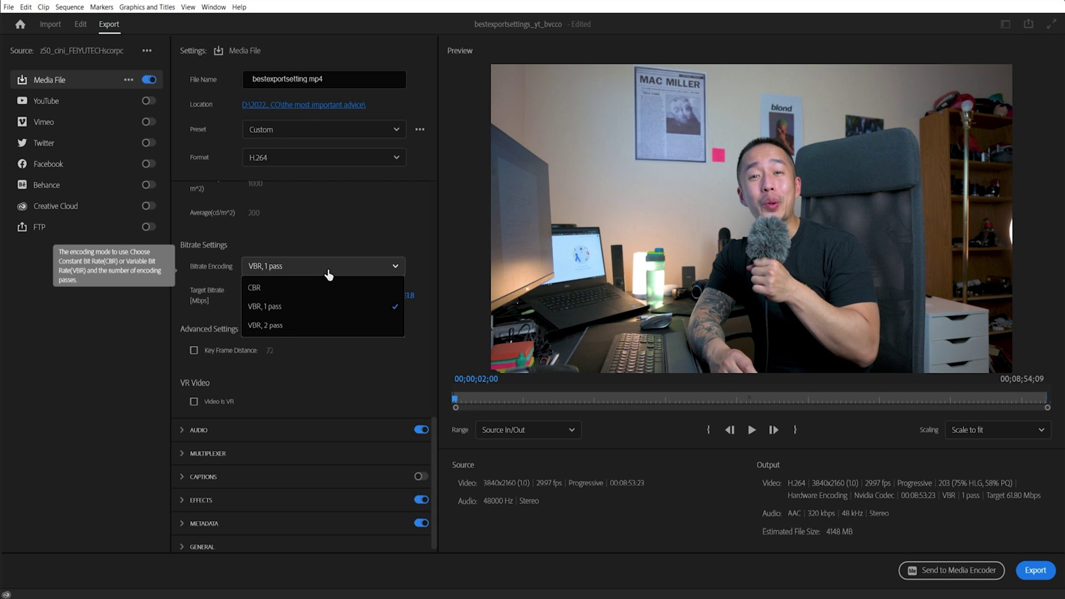
left_click(315, 326)
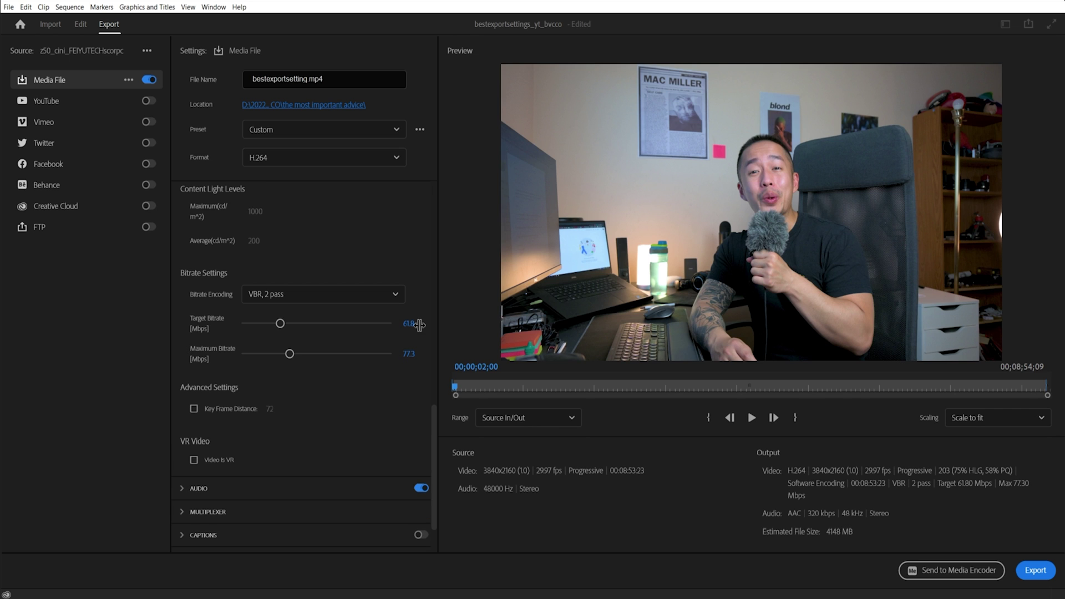
left_click_drag(402, 327, 397, 327)
left_click(408, 324)
type("19")
key("Tab")
type("25")
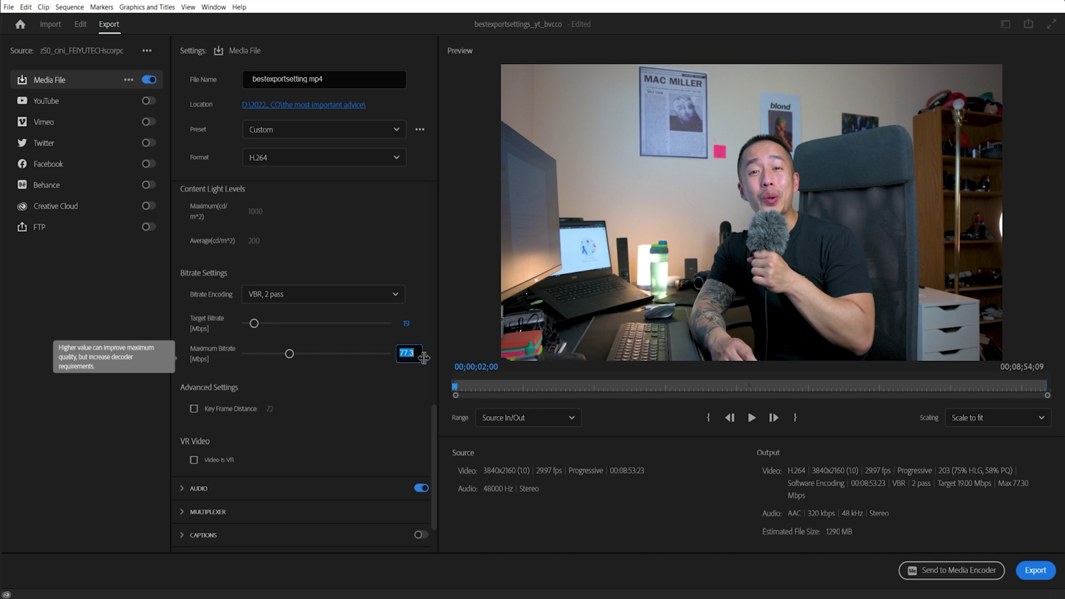
key("Return")
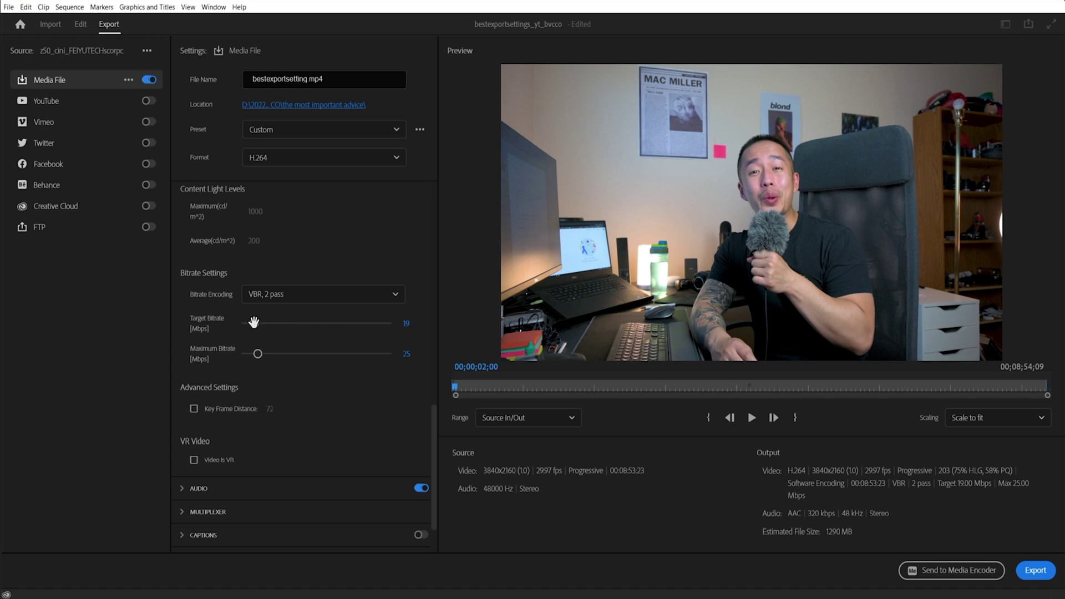
Step: Drag the bitrates to 13.773 Mbps target and 158.621 Mbps maximum, settling on VBR, 2 pass
left_click_drag(253, 322, 337, 324)
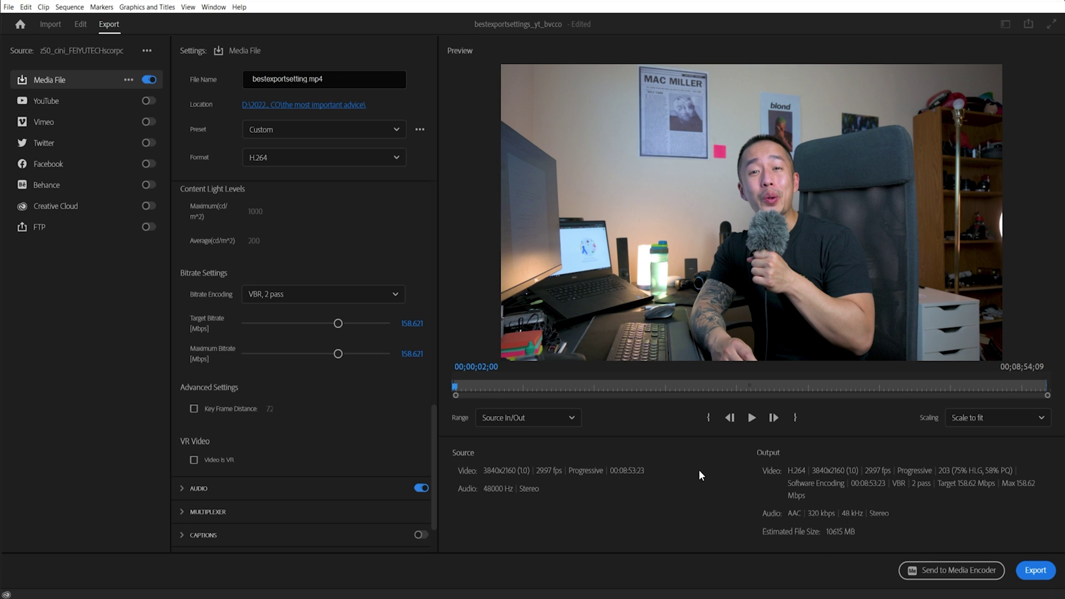
left_click(381, 297)
left_click(364, 334)
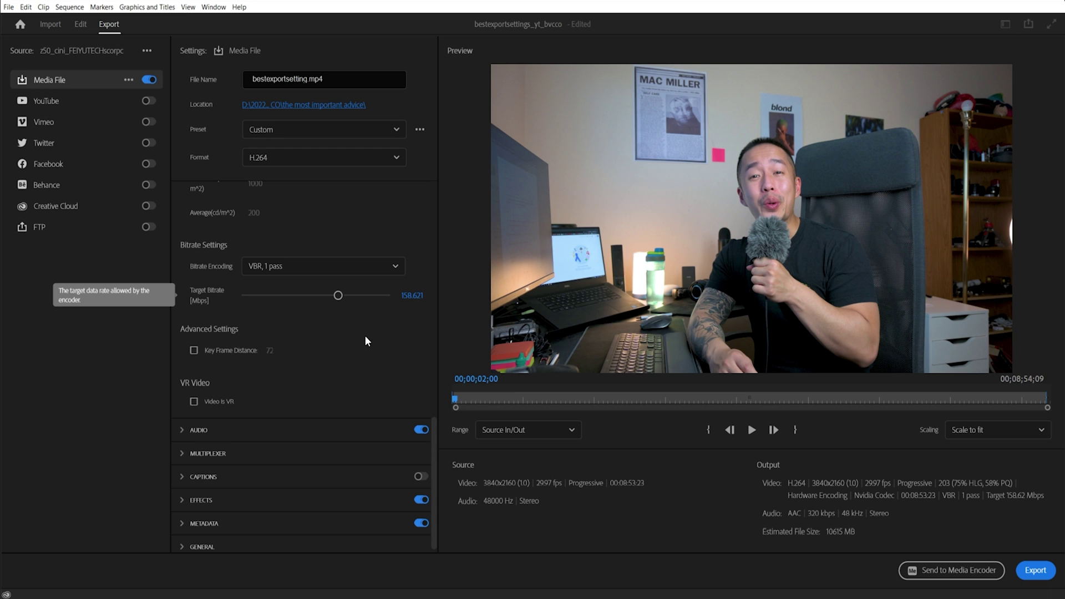
left_click_drag(345, 294, 250, 299)
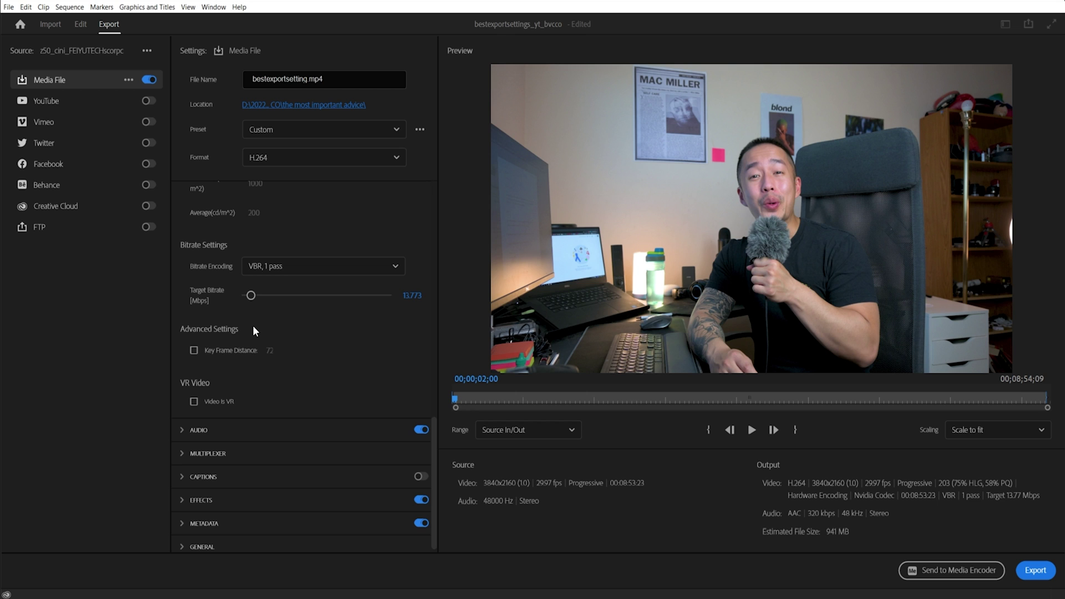
left_click(307, 269)
left_click(299, 325)
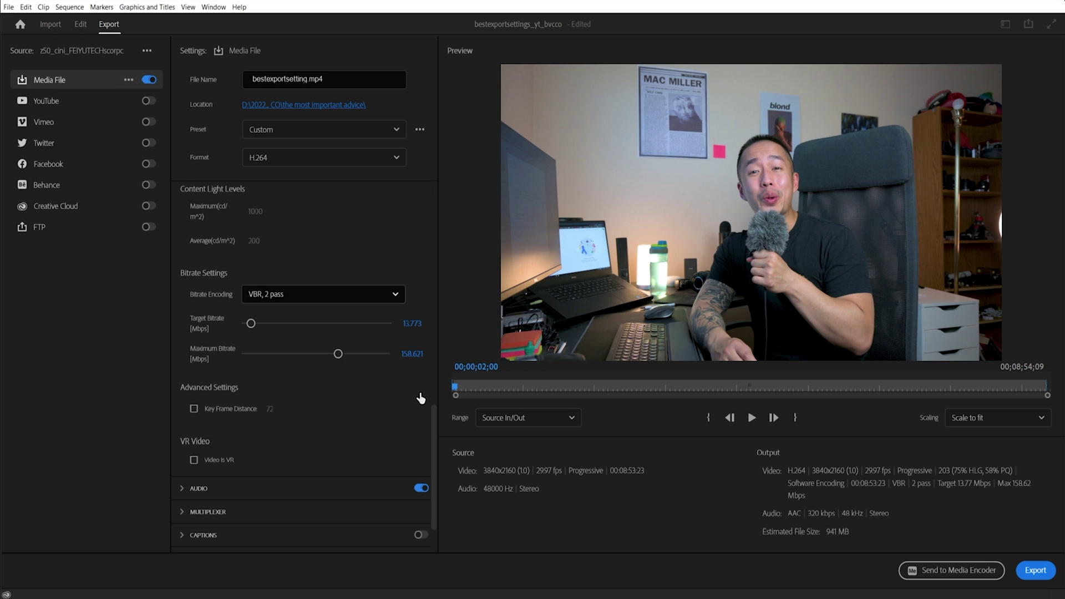
scroll(297, 451, "down", 2)
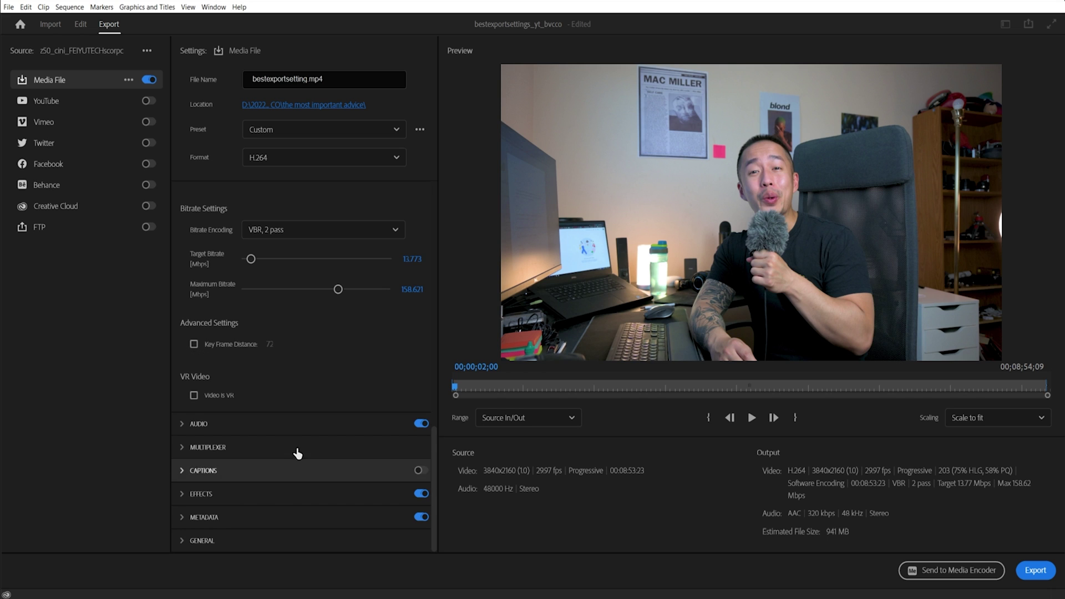
left_click(183, 447)
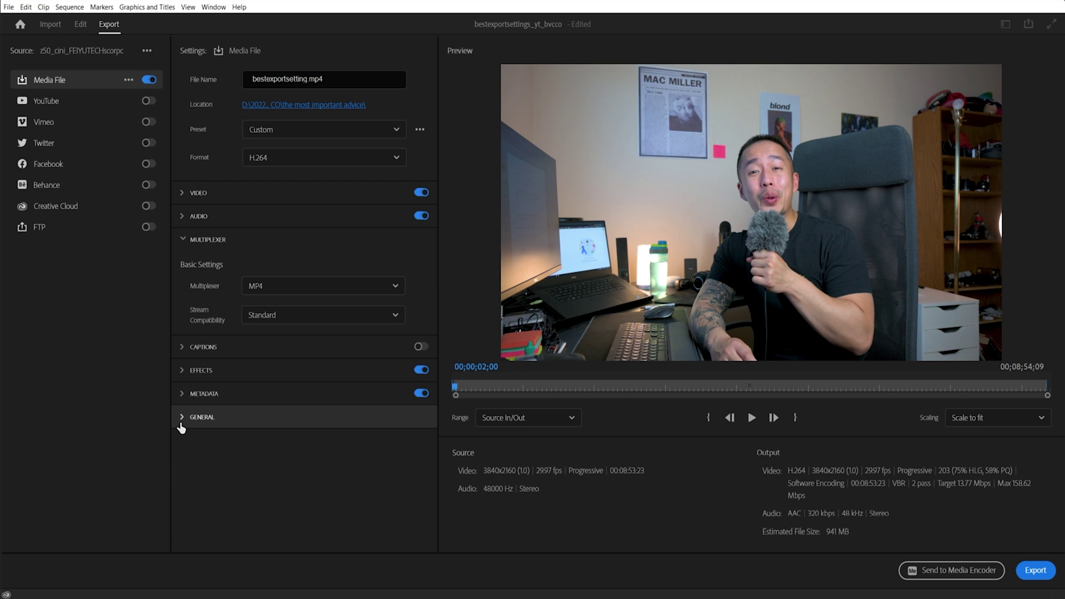
left_click(182, 417)
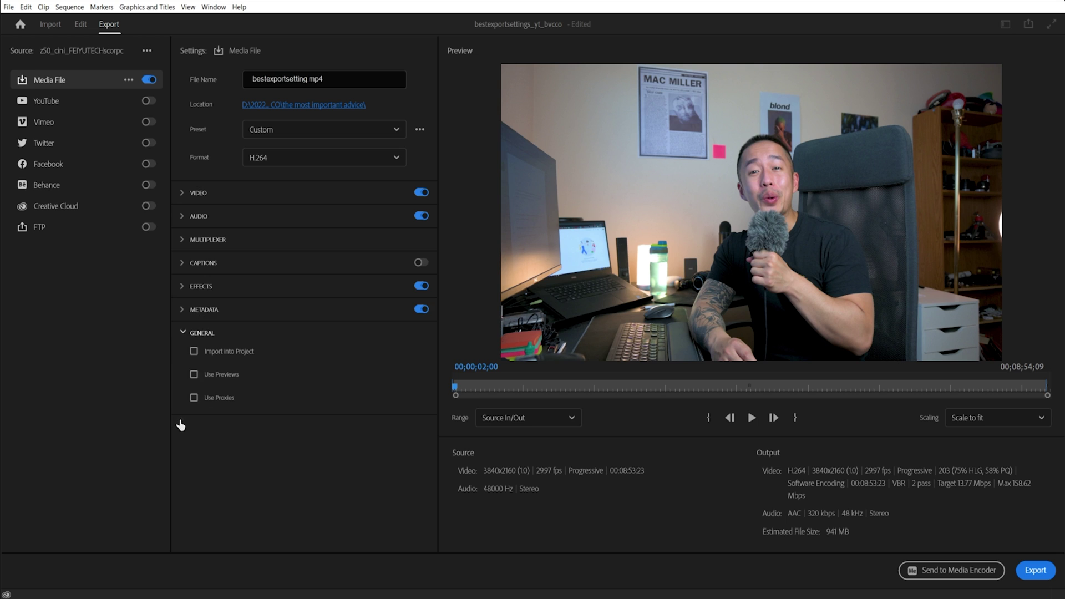
left_click(182, 333)
left_click(184, 311)
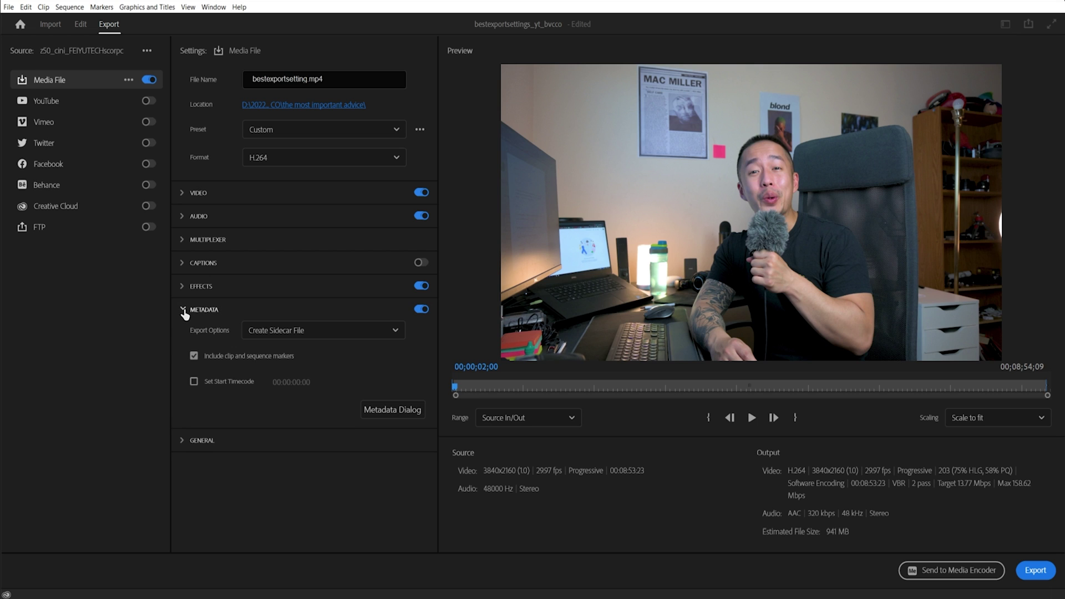
left_click(184, 310)
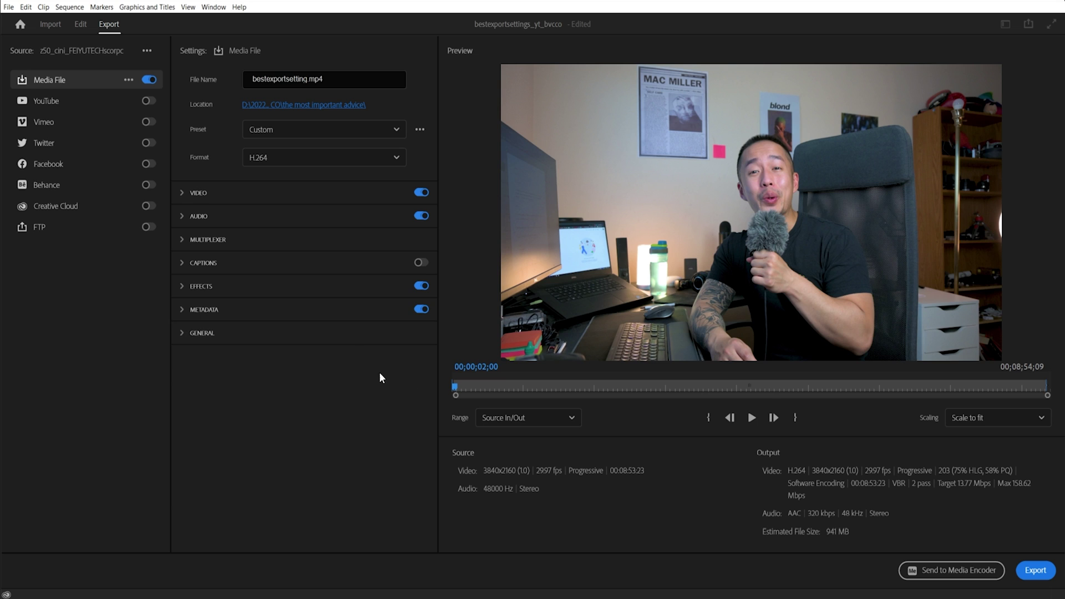
left_click(181, 194)
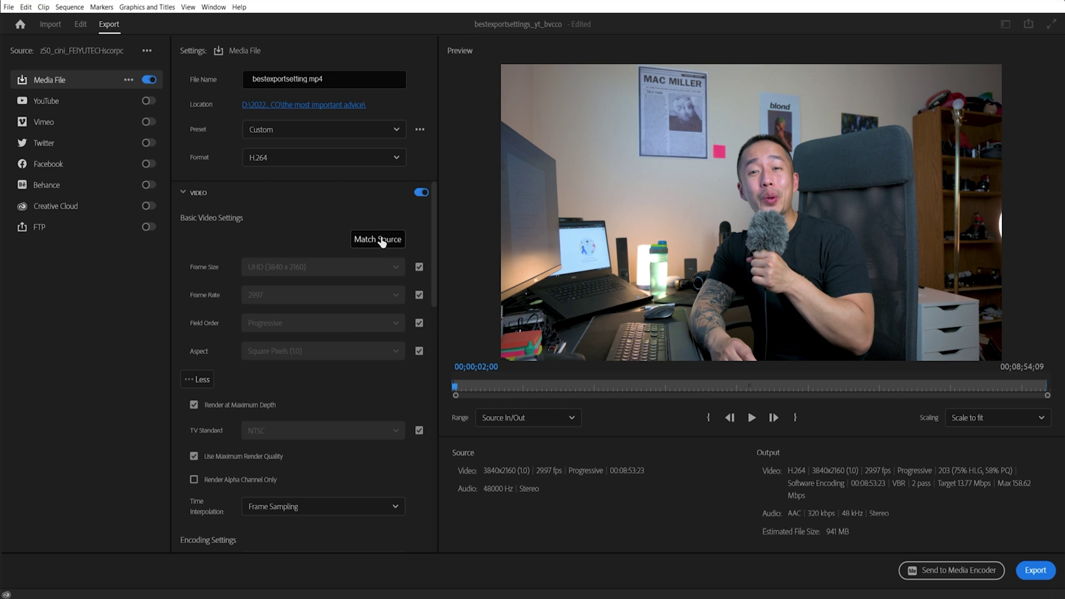
left_click(394, 132)
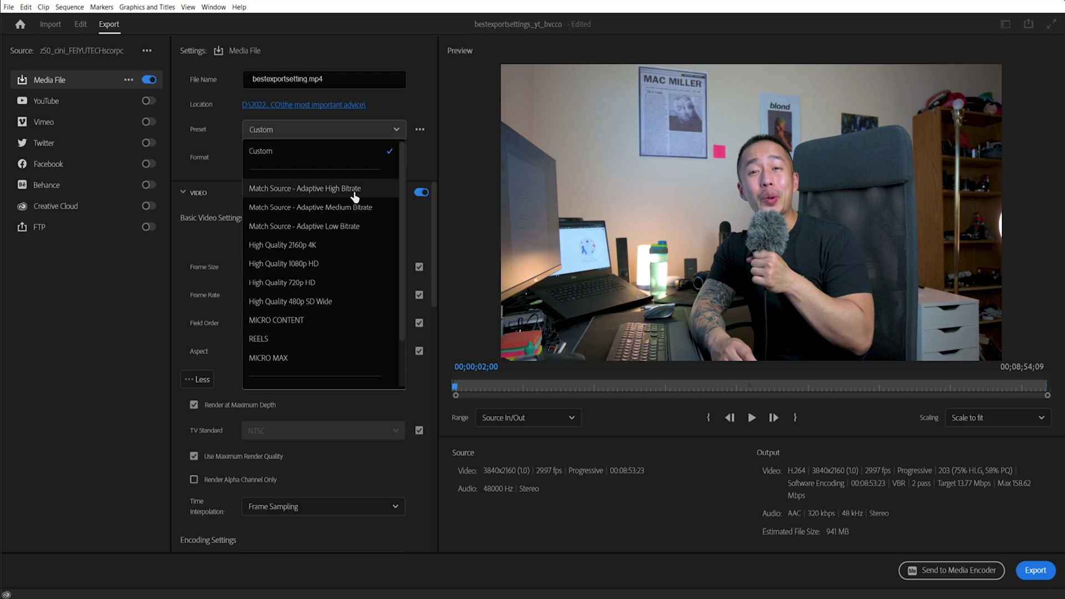
left_click(353, 192)
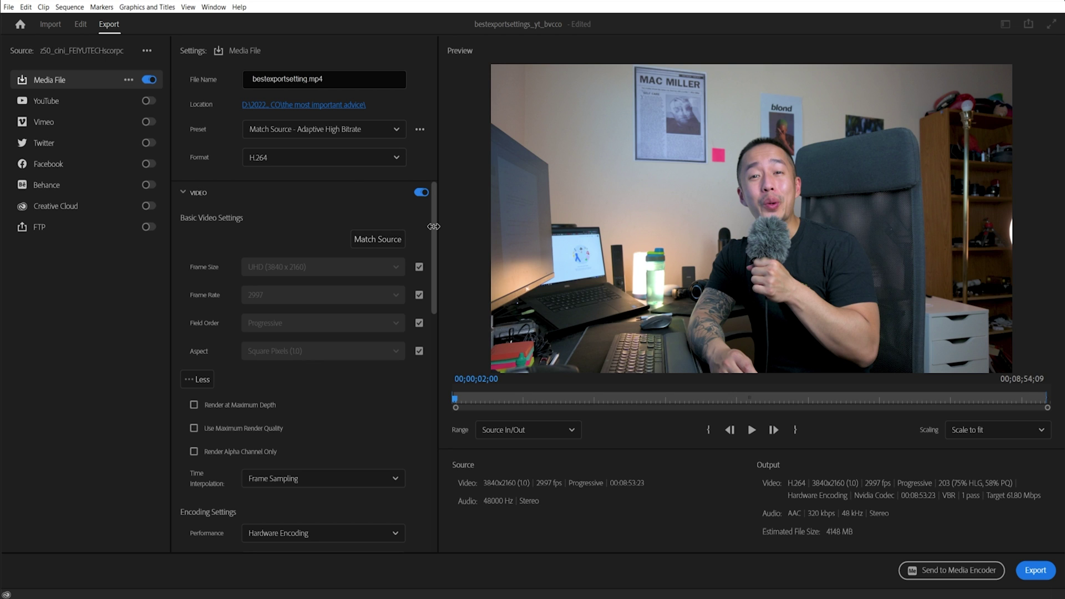
left_click_drag(434, 227, 411, 422)
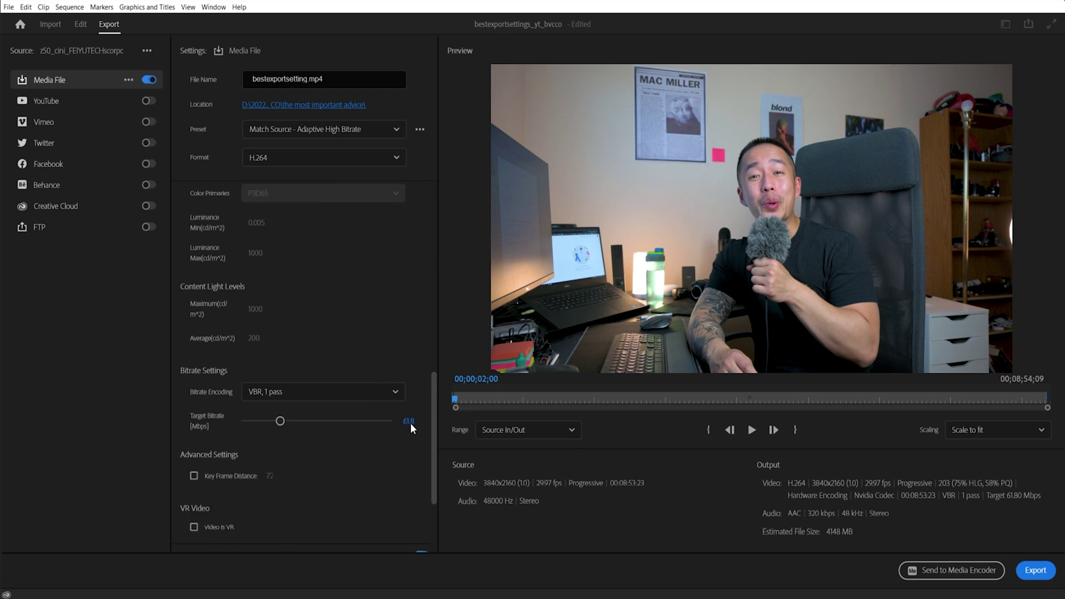
scroll(411, 422, "down", 4)
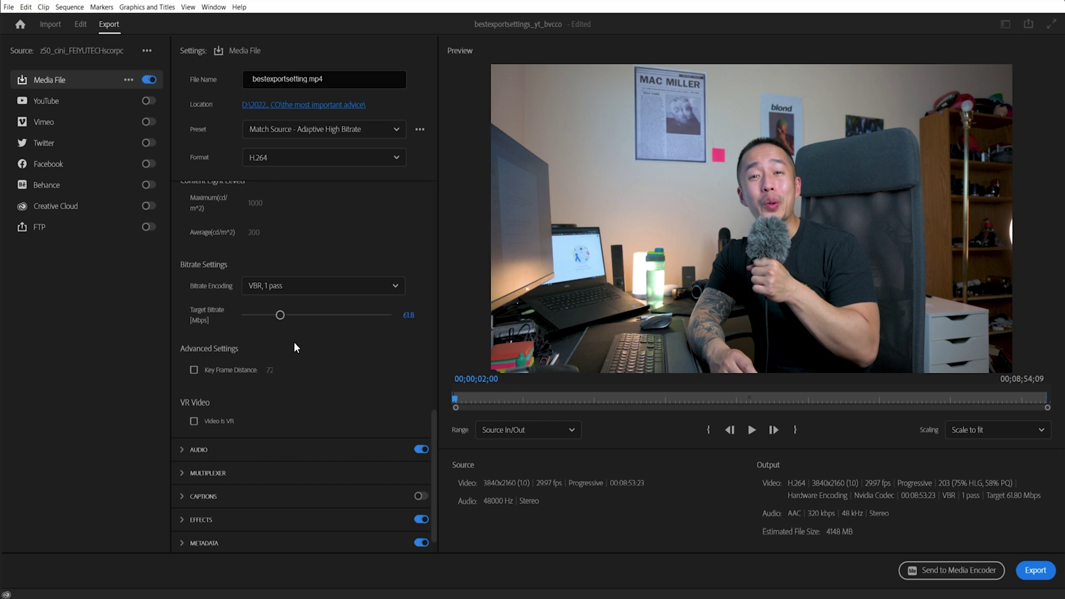
left_click(314, 287)
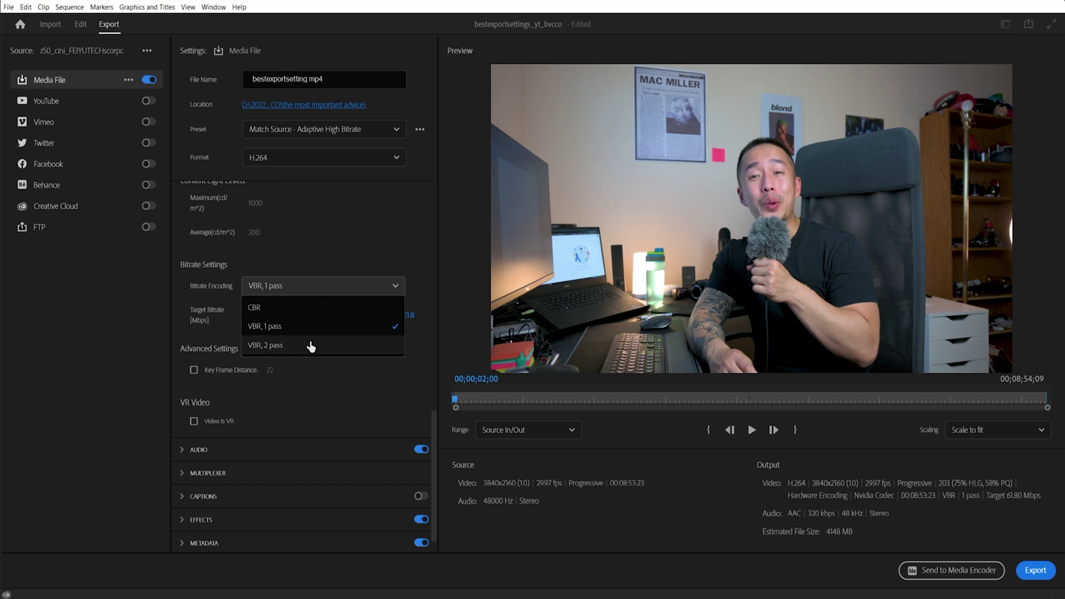
left_click(201, 315)
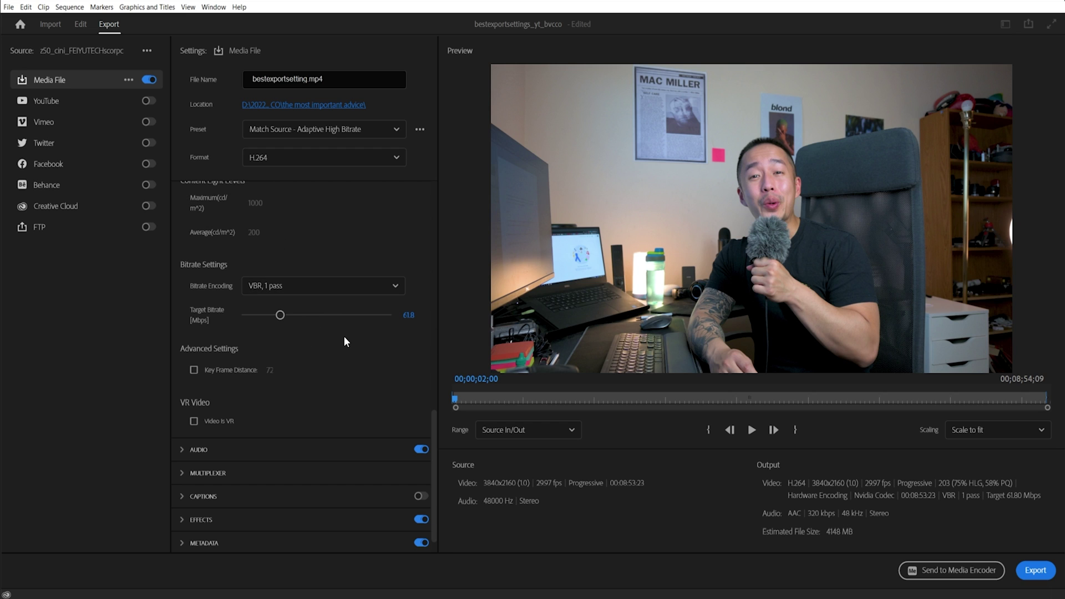
mouse_move(199, 313)
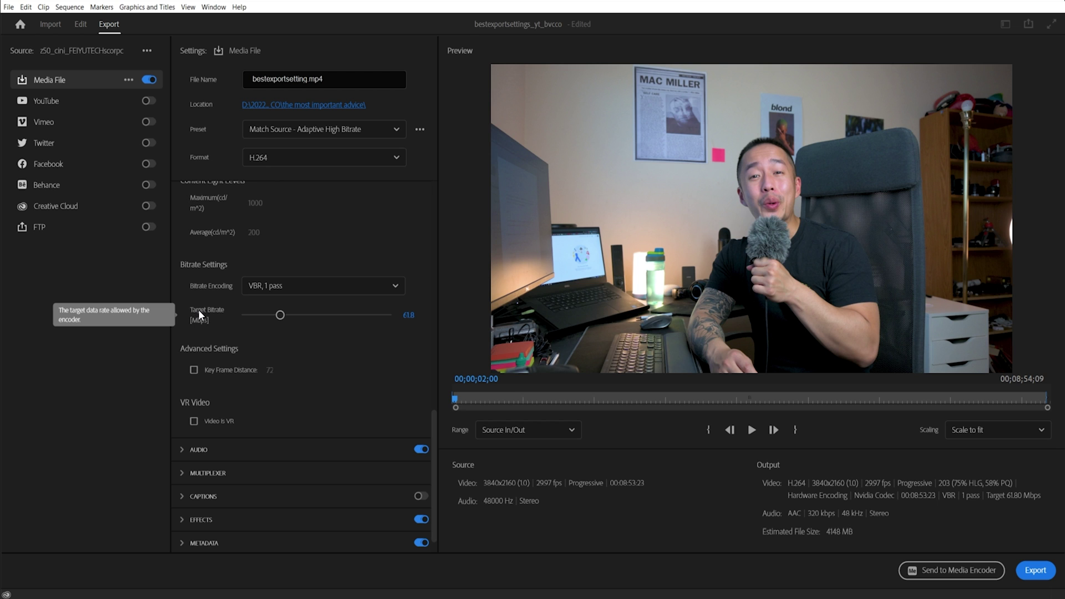
Step: Cancel the encoding in progress, return to Export, and choose Send to Media Encoder
mouse_move(431, 433)
left_mouse_down()
mouse_move(451, 204)
mouse_move(441, 442)
left_mouse_up()
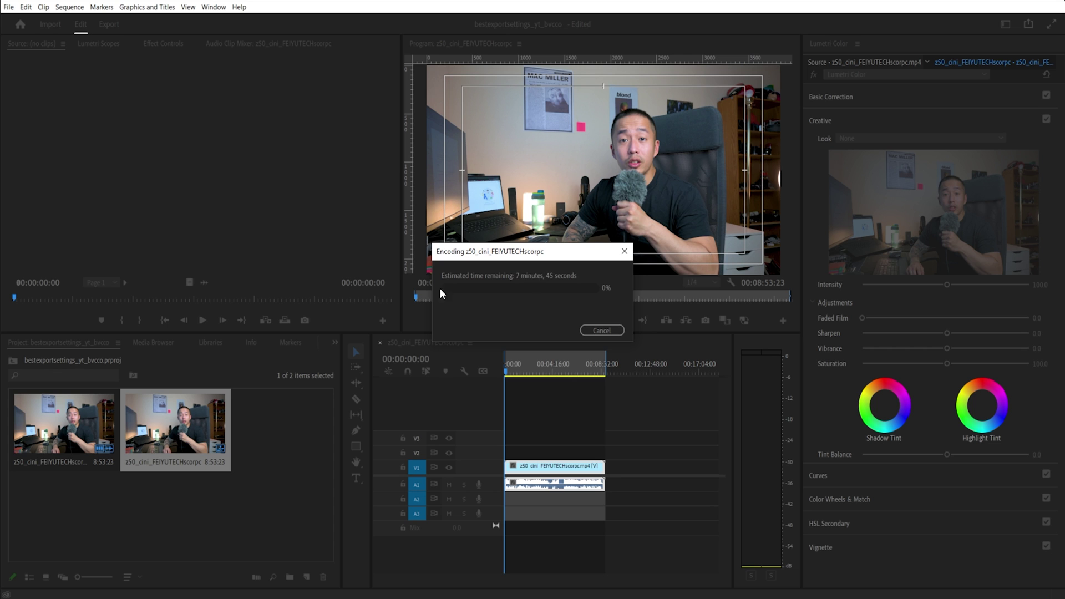
left_click(597, 331)
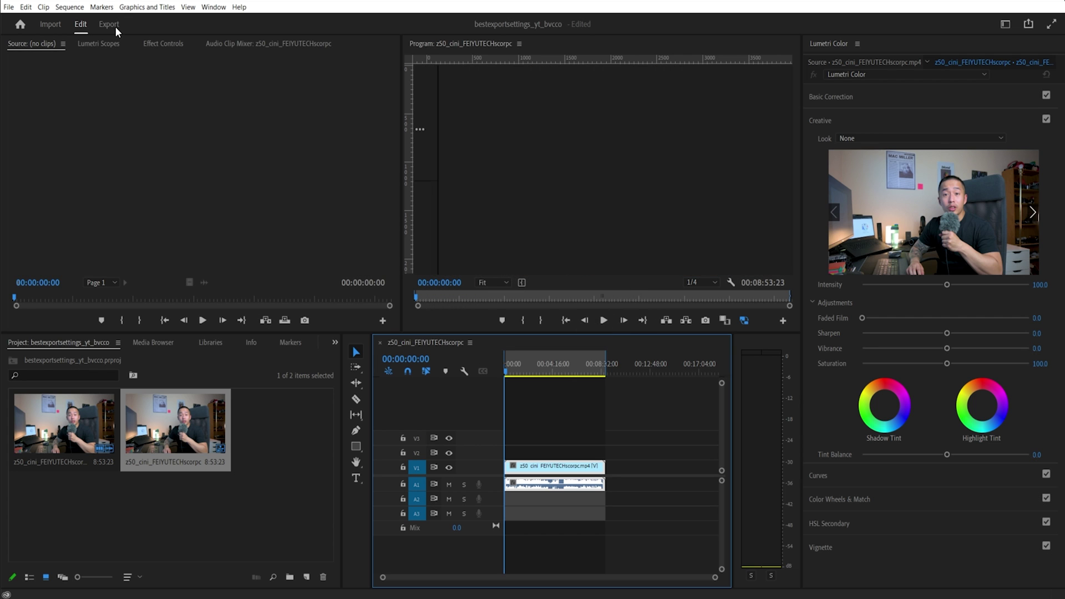
left_click(109, 24)
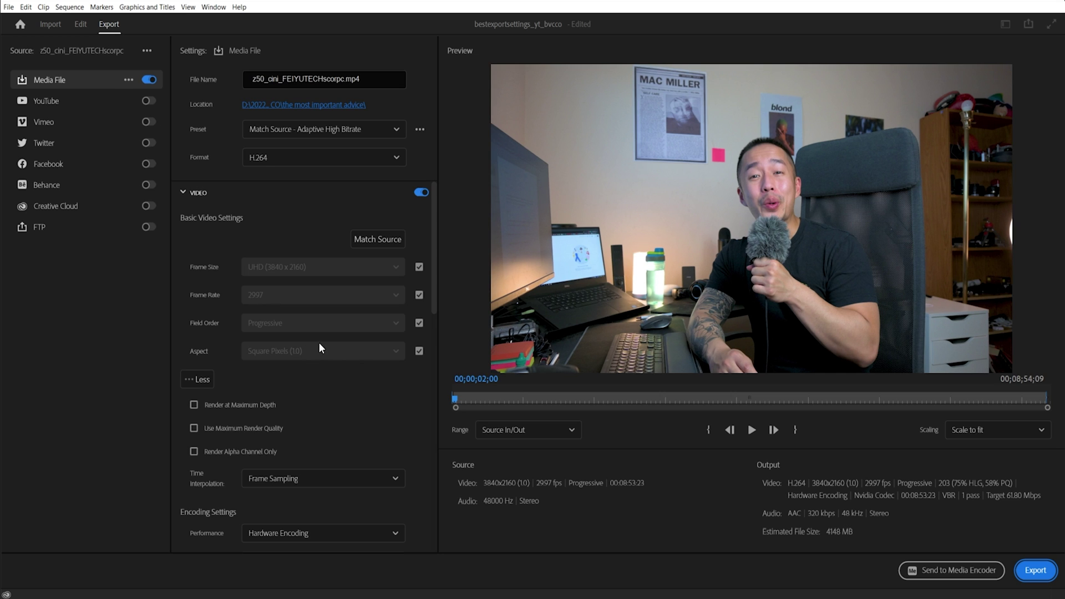
left_click_drag(433, 307, 425, 351)
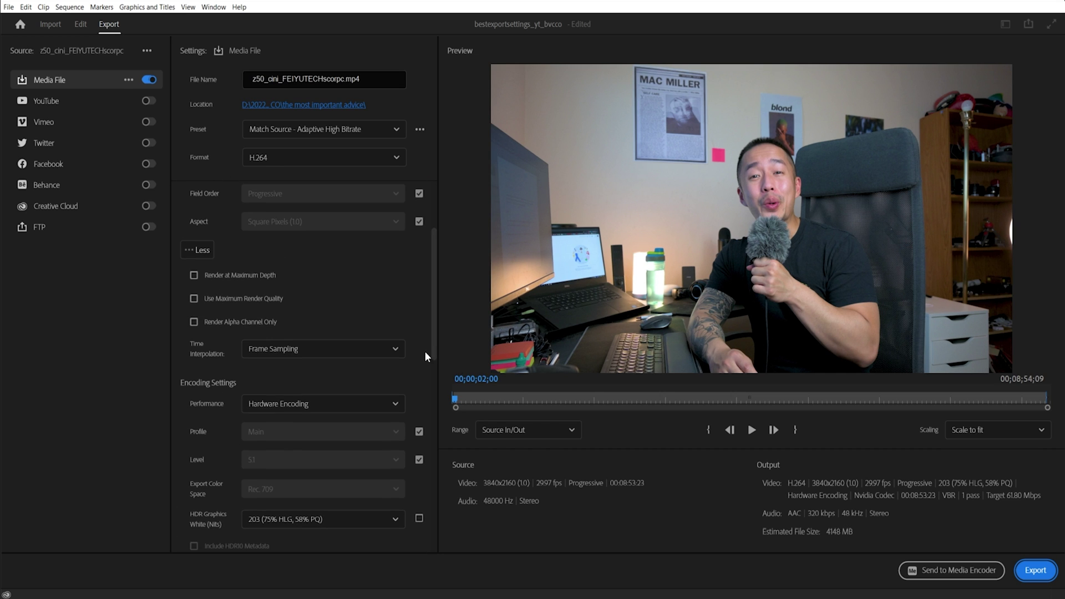
left_click(954, 579)
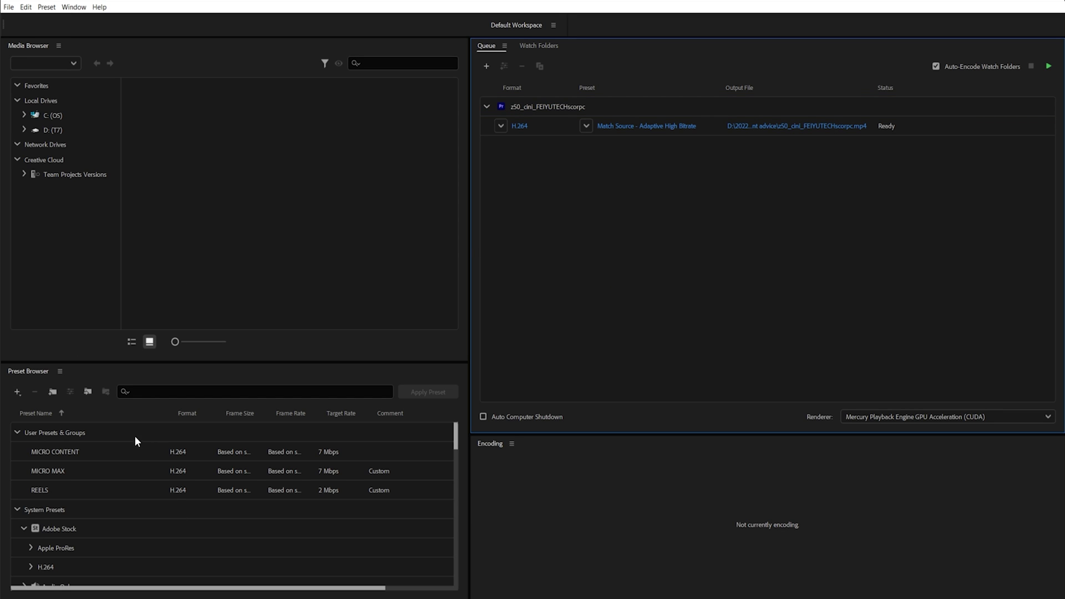
left_click(89, 447)
left_click(61, 474)
left_click(75, 547)
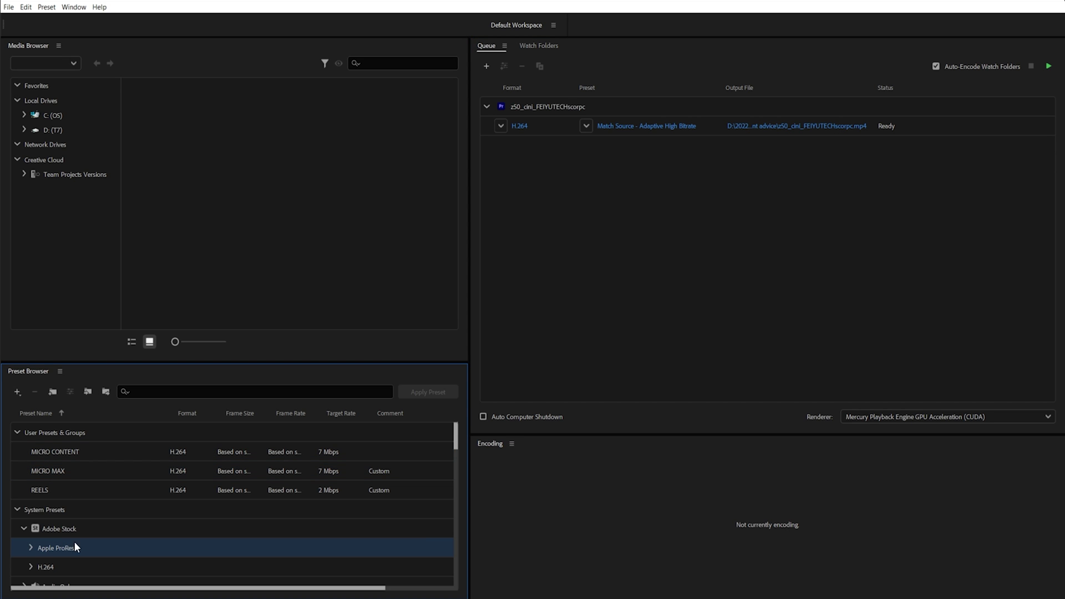
left_click_drag(456, 454, 456, 427)
left_click(634, 259)
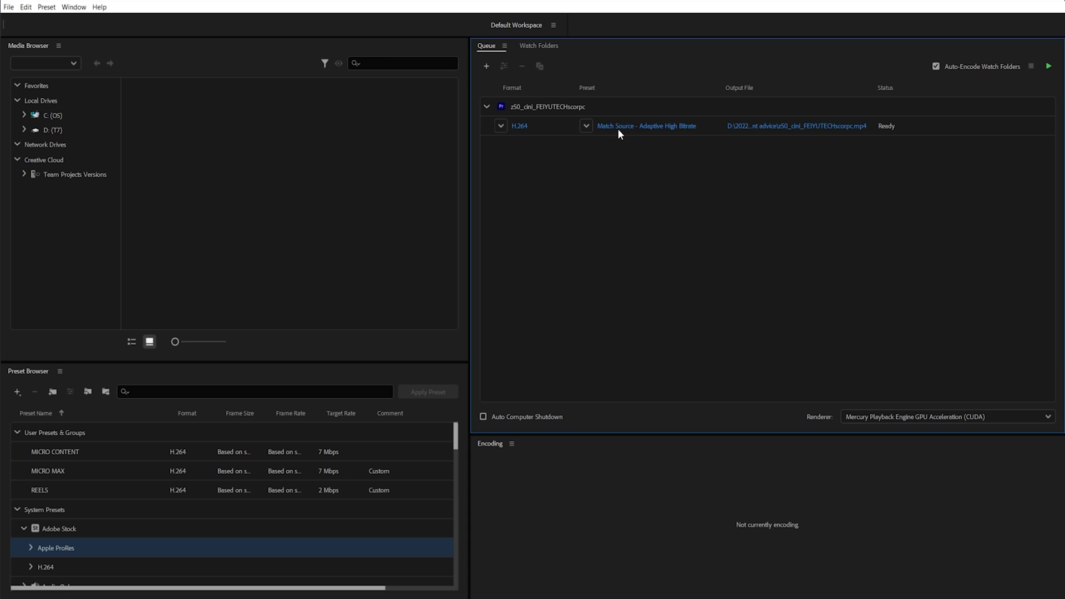
Step: Inspect the queued job's bitrate encoding and preset list in Export Settings, then cancel without changes
mouse_move(620, 129)
left_click(519, 126)
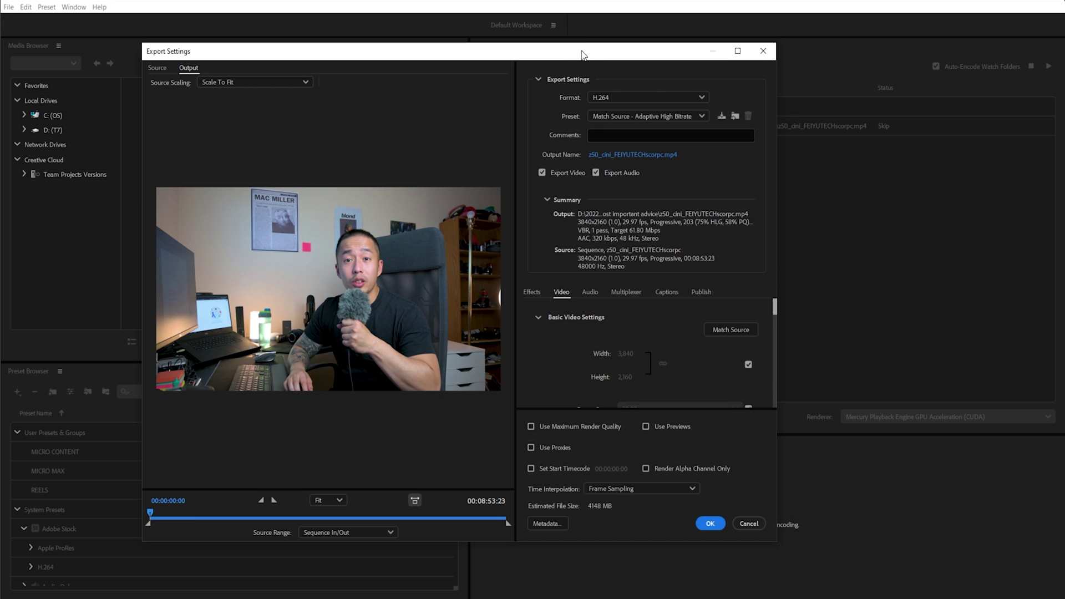
mouse_move(579, 50)
left_mouse_down()
mouse_move(599, 44)
mouse_move(587, 42)
left_mouse_up()
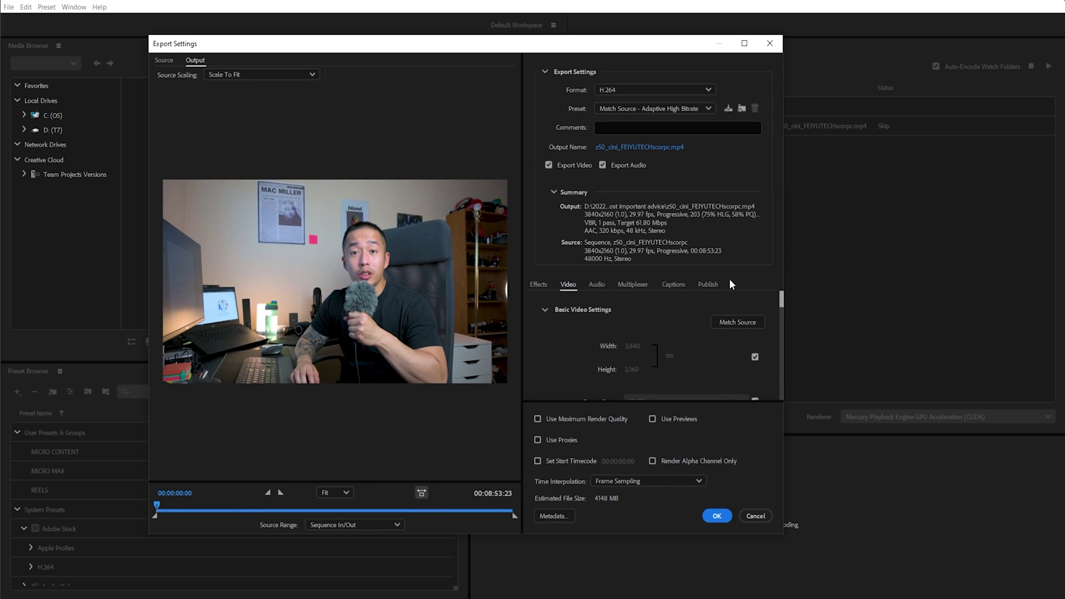
left_click_drag(779, 299, 782, 383)
left_click(681, 322)
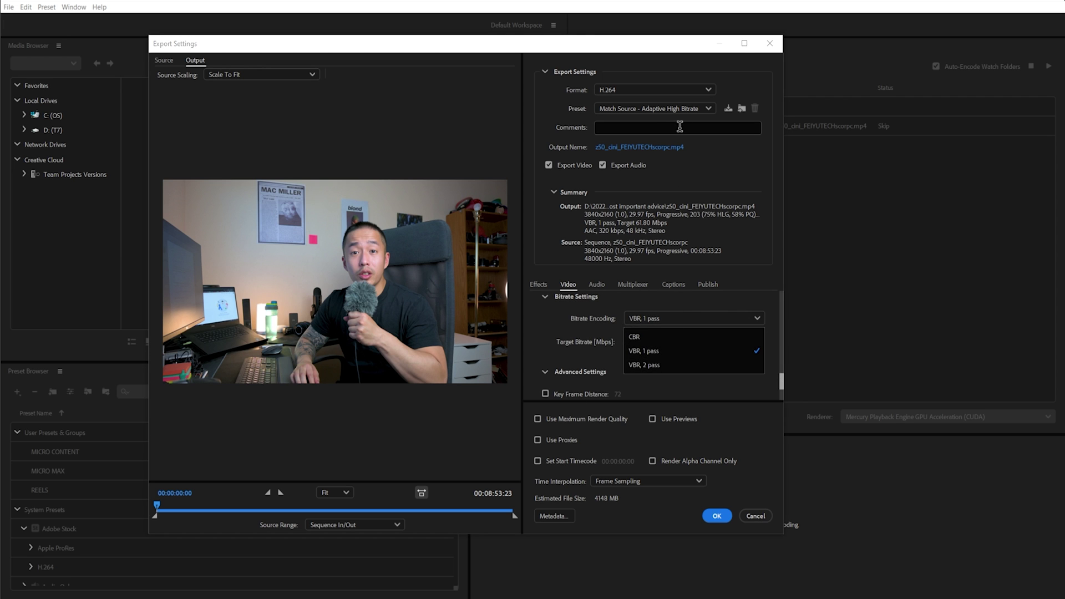
left_click(669, 106)
left_click(561, 108)
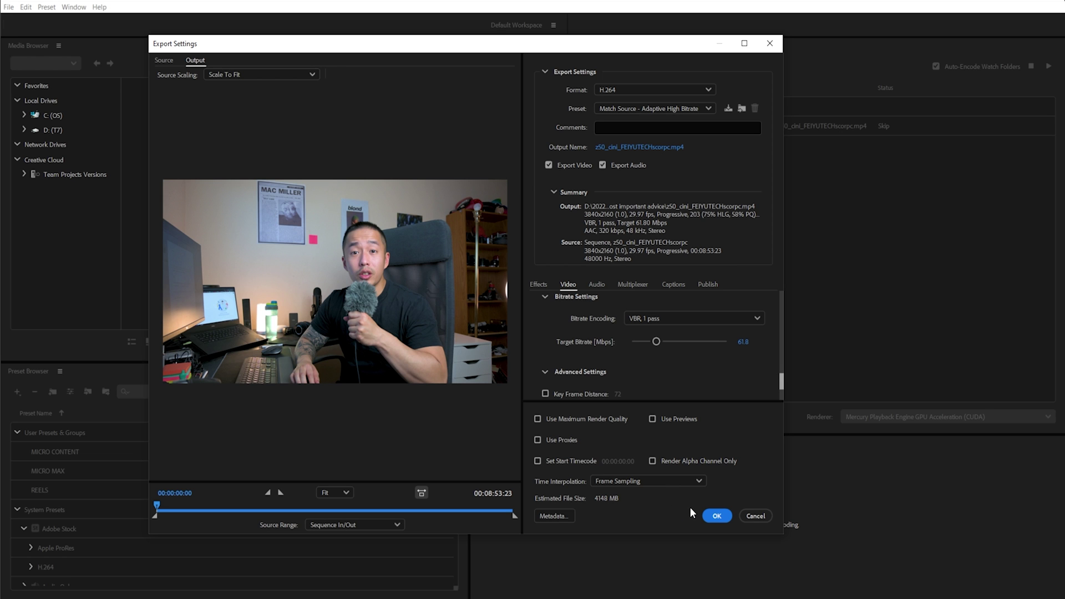
left_click(757, 514)
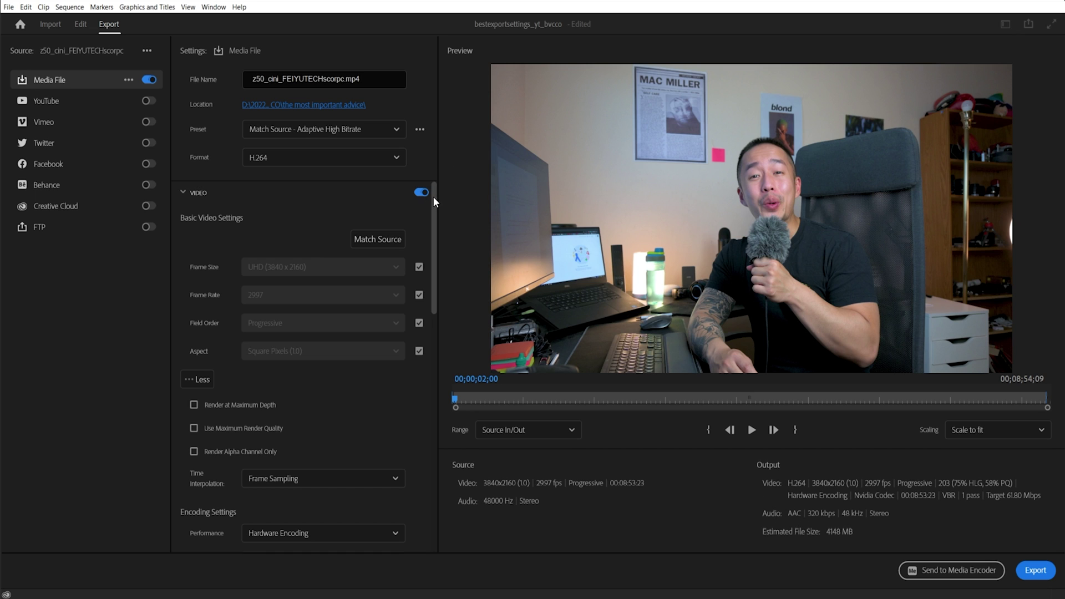
Step: Save the current export settings as a preset named YOUTUBE RENDER
left_click(420, 129)
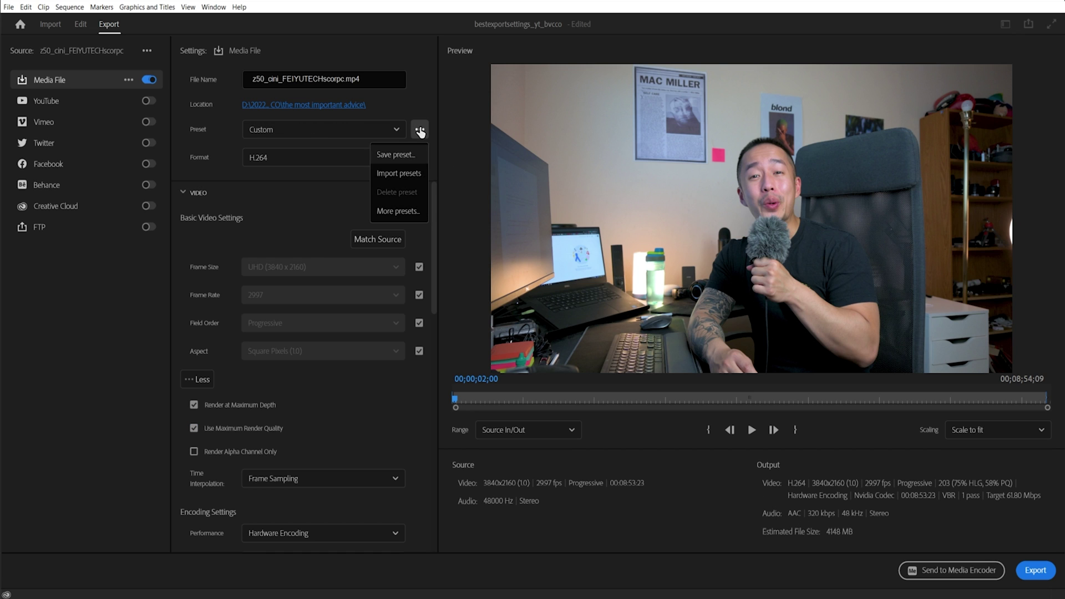
left_click(408, 156)
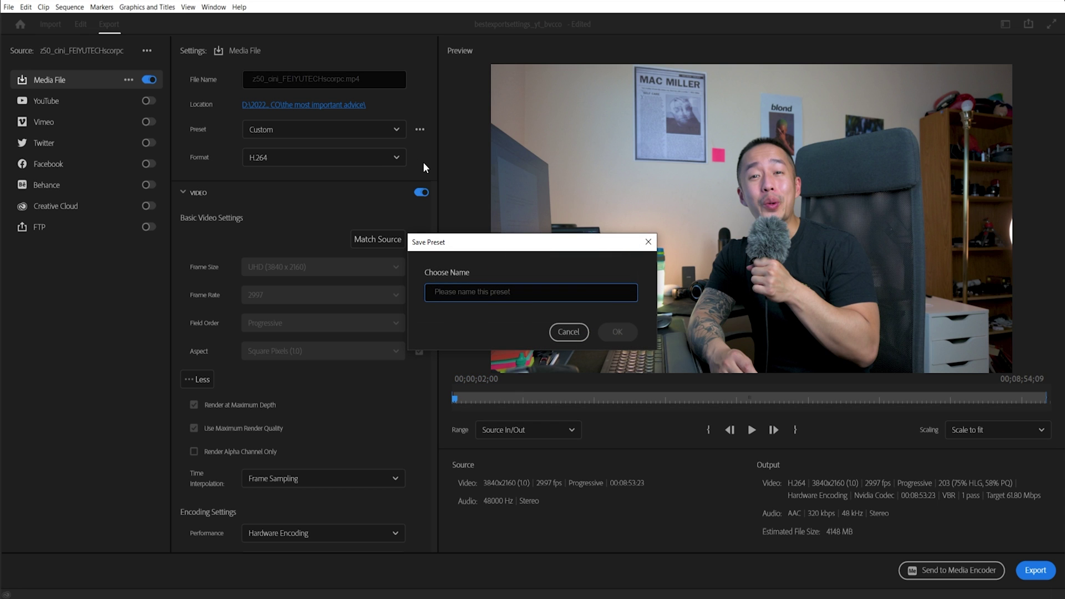
type("YOUTUBE RENDER")
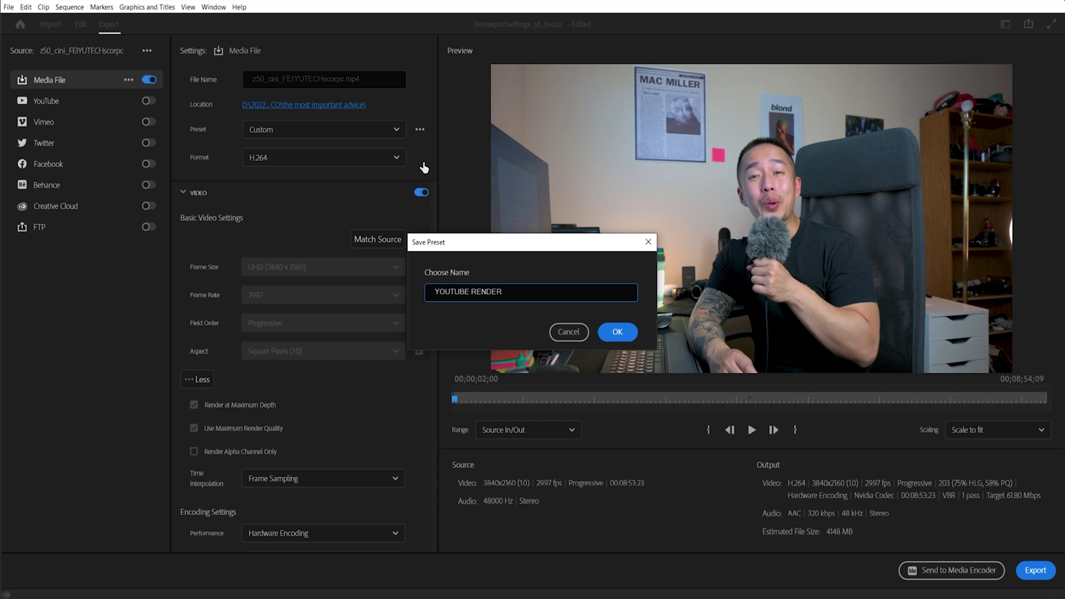
left_click(633, 331)
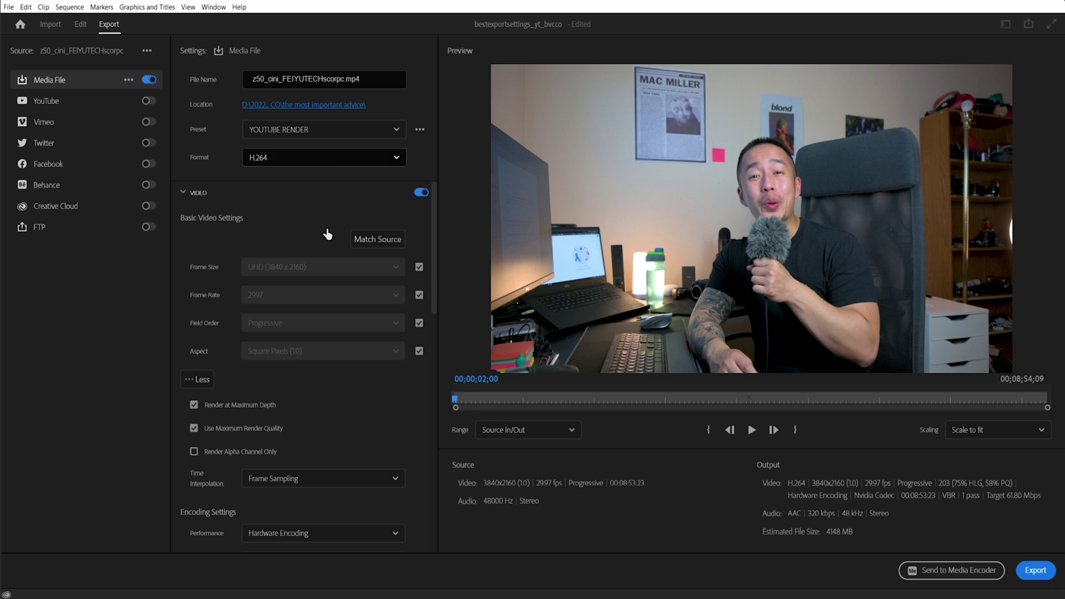
left_click_drag(433, 225, 415, 358)
scroll(415, 377, "down", 10)
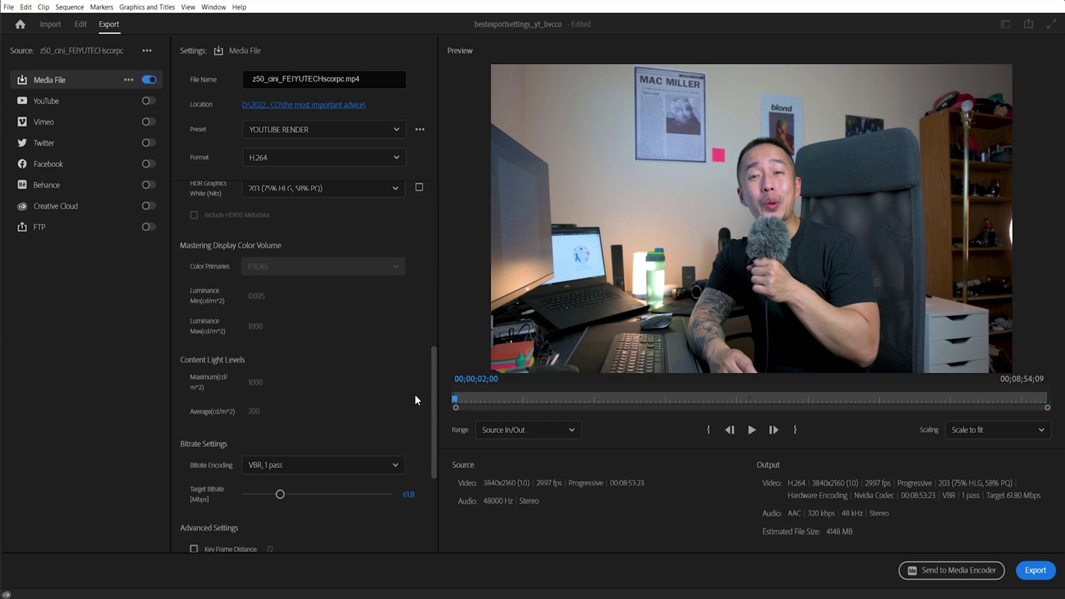
scroll(419, 488, "up", 20)
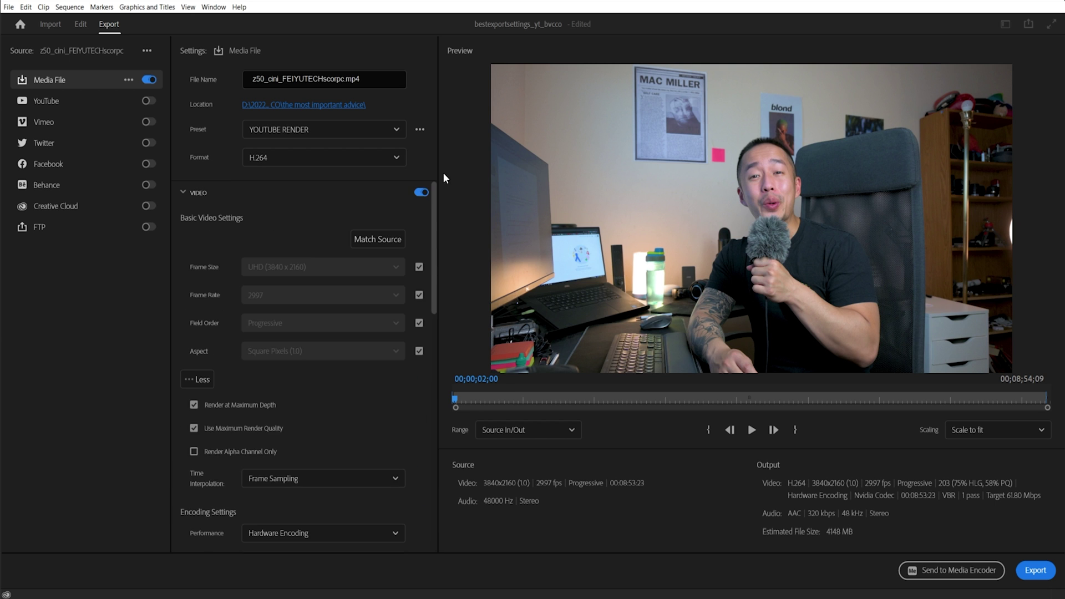
left_click(419, 130)
left_click(357, 131)
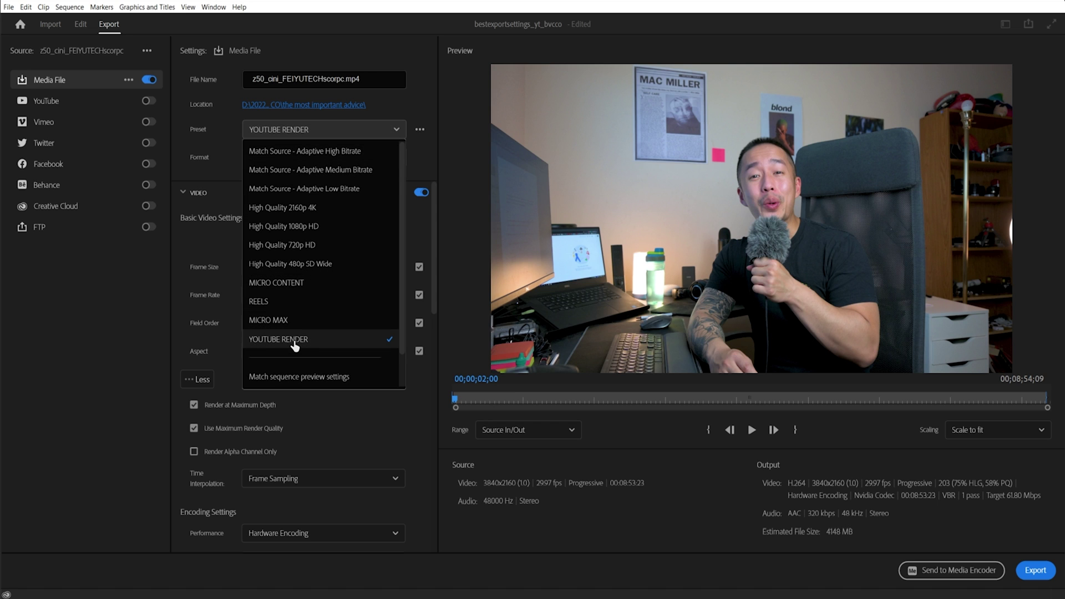
left_click(294, 342)
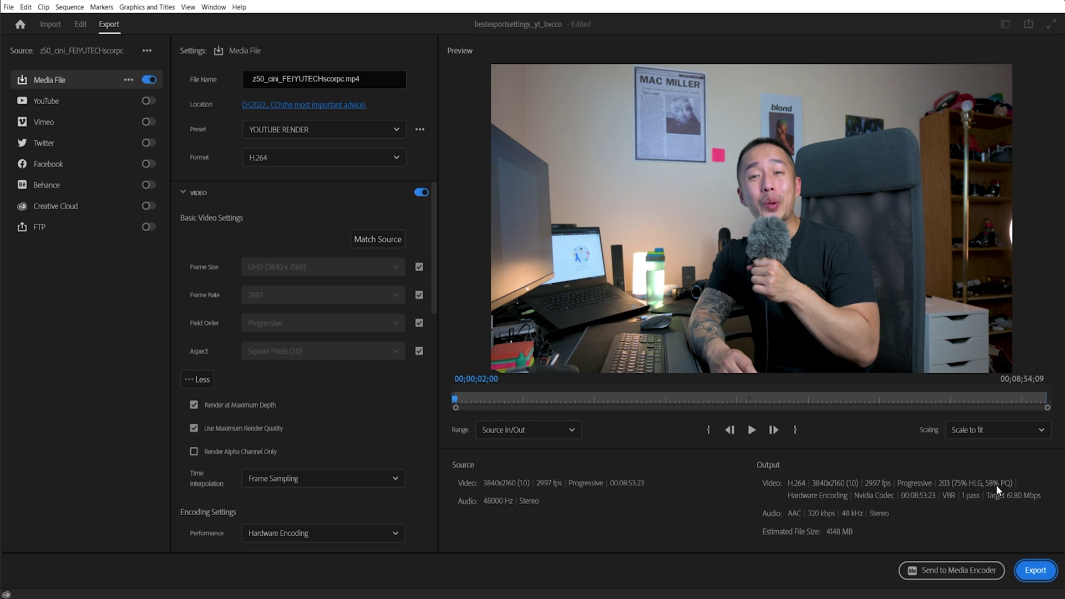
left_click_drag(432, 244, 450, 274)
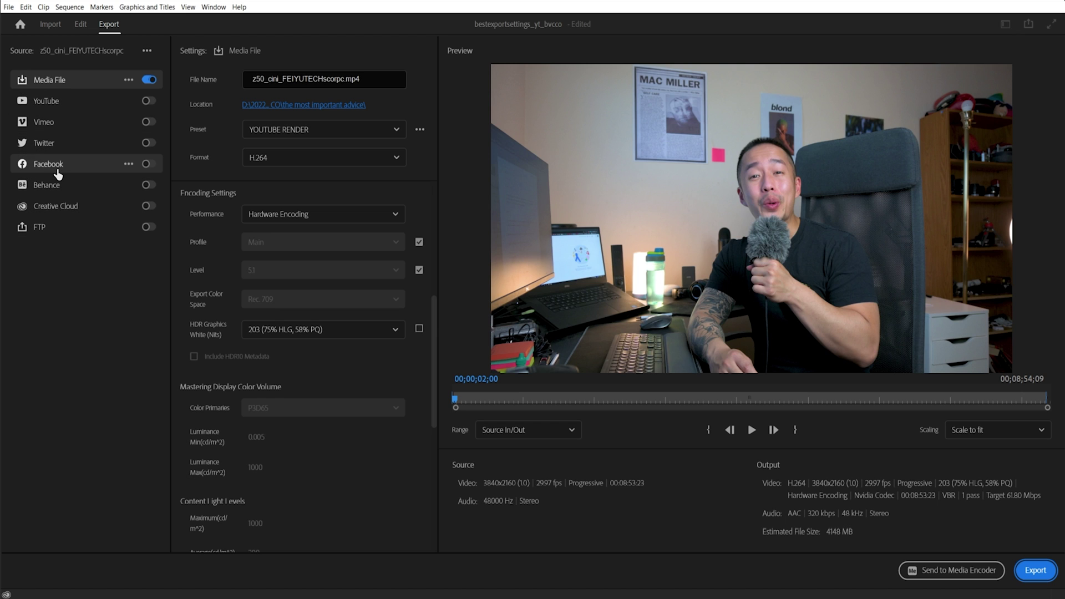
Step: Select the YouTube destination and scroll to its publish fields
left_click(67, 105)
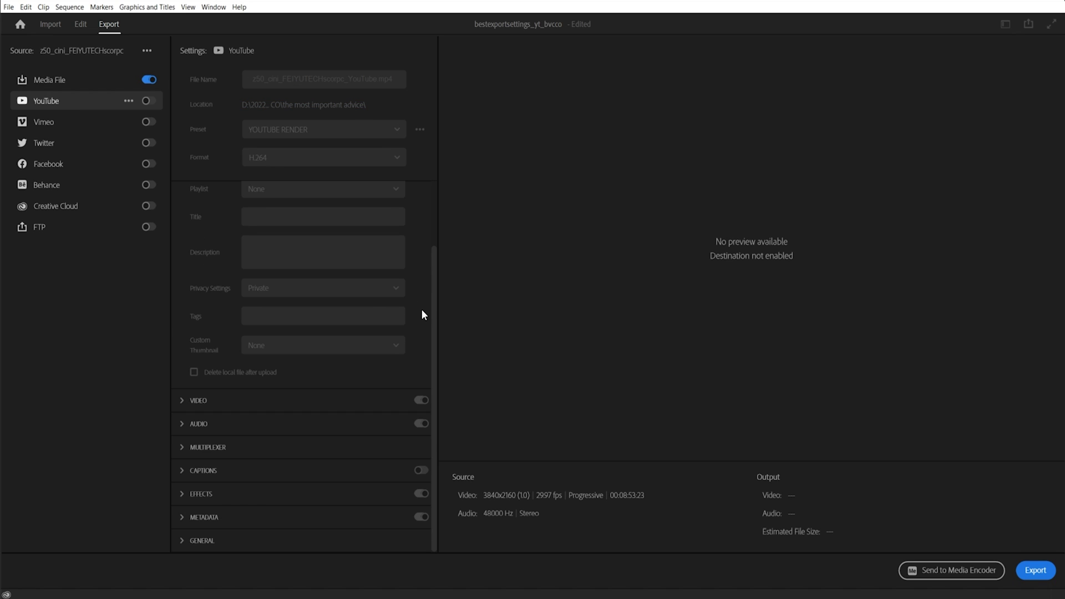
scroll(258, 188, "up", 2)
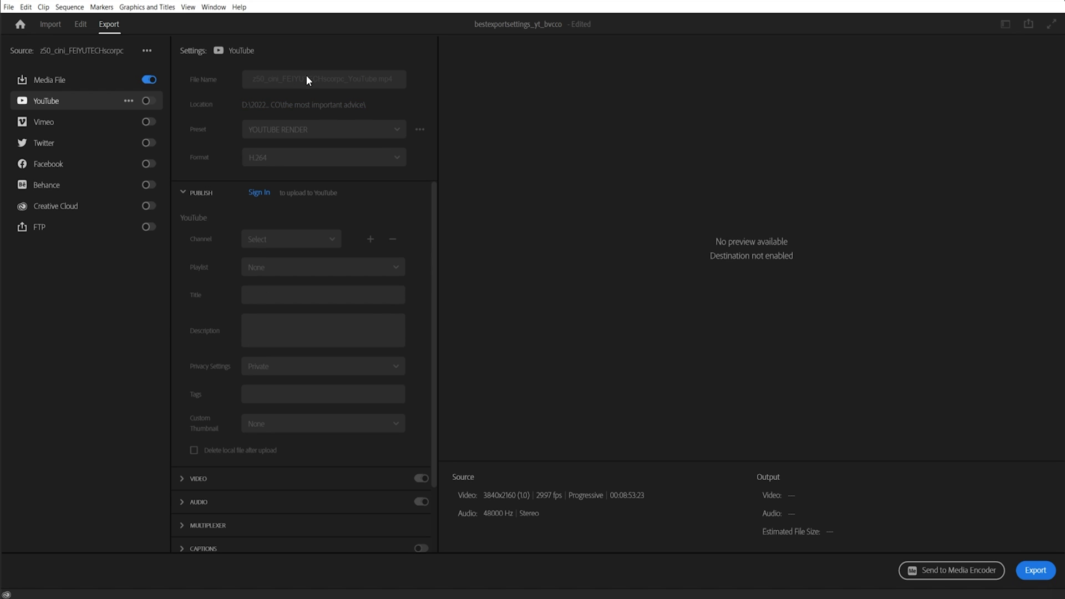